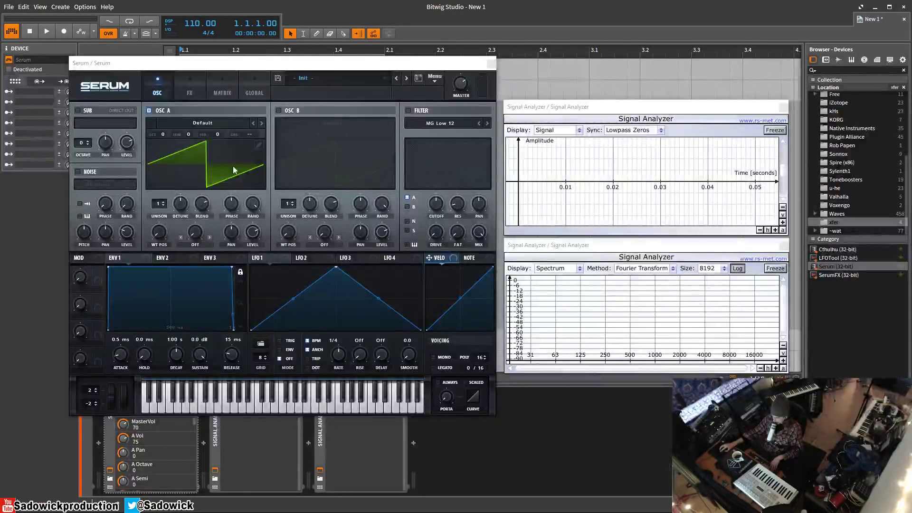
- Enable the filter, pull its cutoff down toward 383 Hz, and show Envelope 2
{"action": "left_click", "coordinate": [241, 288]}
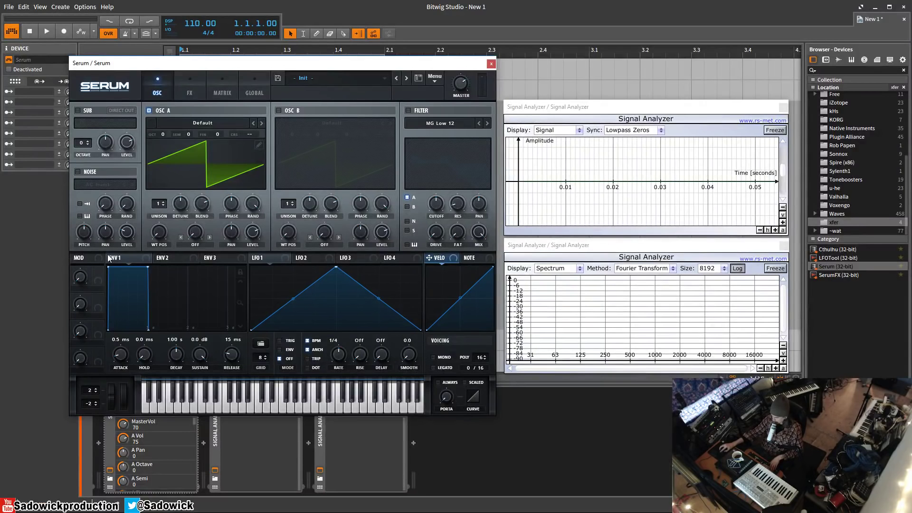
{"action": "left_click", "coordinate": [408, 111]}
{"action": "left_click_drag", "start_coordinate": [436, 206], "coordinate": [438, 233]}
{"action": "double_click", "coordinate": [433, 204]}
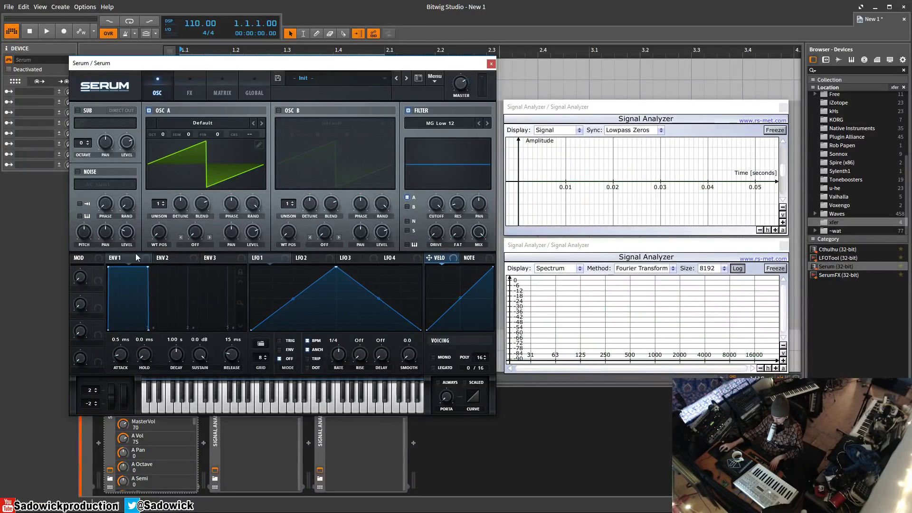
{"action": "left_click", "coordinate": [181, 258]}
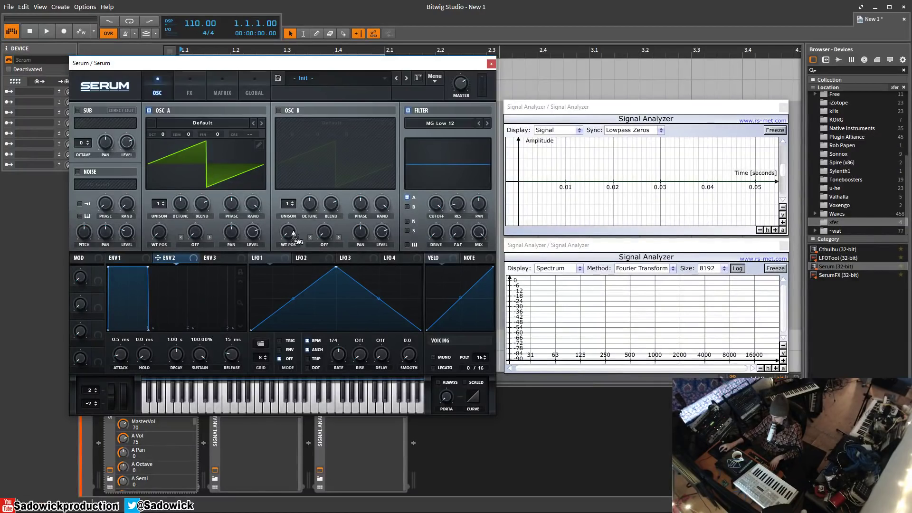
- Lower the filter cutoff and route ENV2 to it, trying shorter decay and zero sustain
{"action": "left_click_drag", "start_coordinate": [449, 211], "coordinate": [424, 246]}
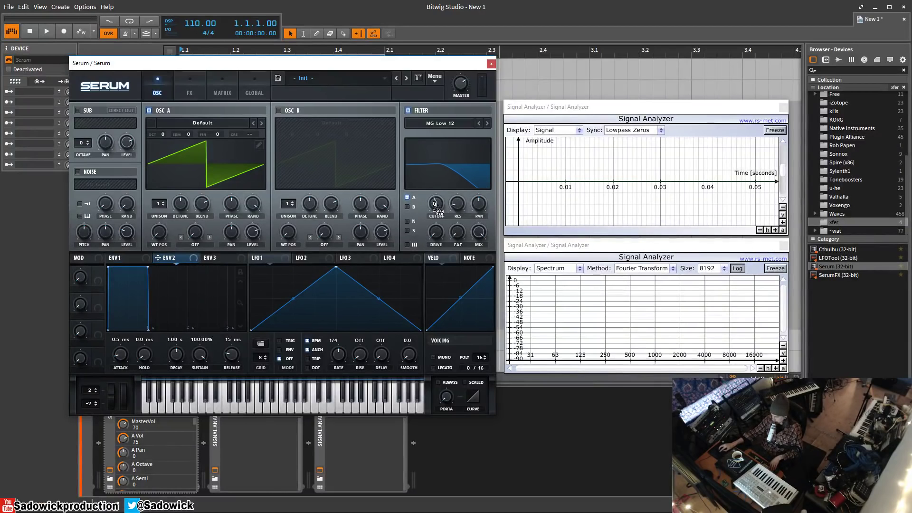
{"action": "left_click_drag", "start_coordinate": [438, 205], "coordinate": [439, 204]}
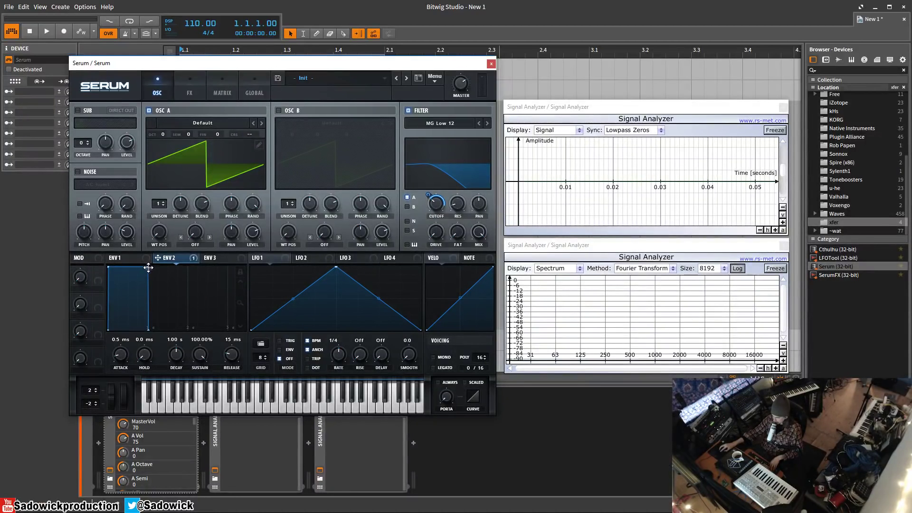
{"action": "left_click_drag", "start_coordinate": [149, 266], "coordinate": [127, 340]}
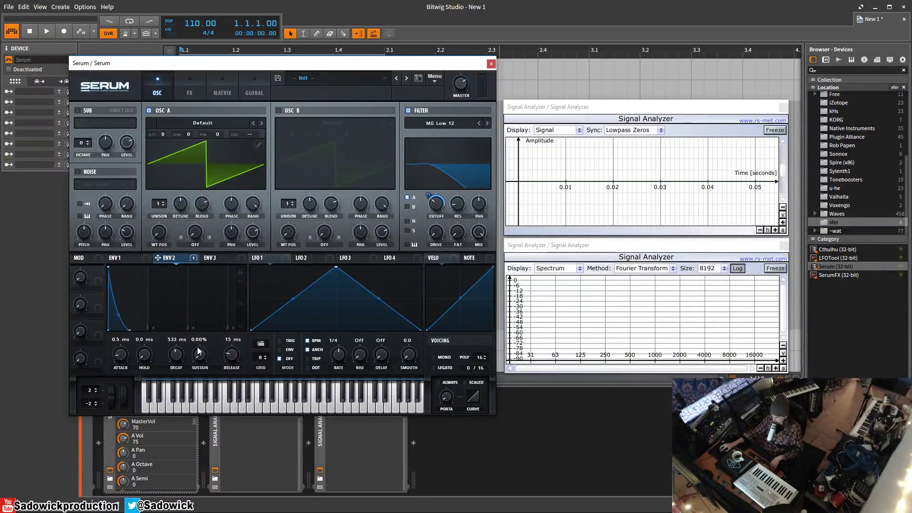
{"action": "left_click_drag", "start_coordinate": [179, 357], "coordinate": [183, 353]}
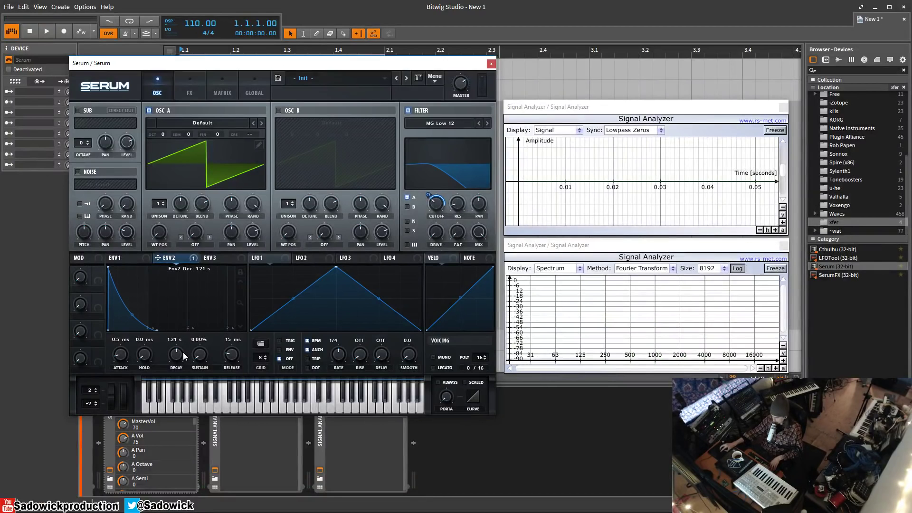
- Switch the filter to MG Low 24 and settle ENV2 at 267 ms decay, 20.18% sustain
{"action": "left_click", "coordinate": [486, 123]}
{"action": "left_click", "coordinate": [487, 123]}
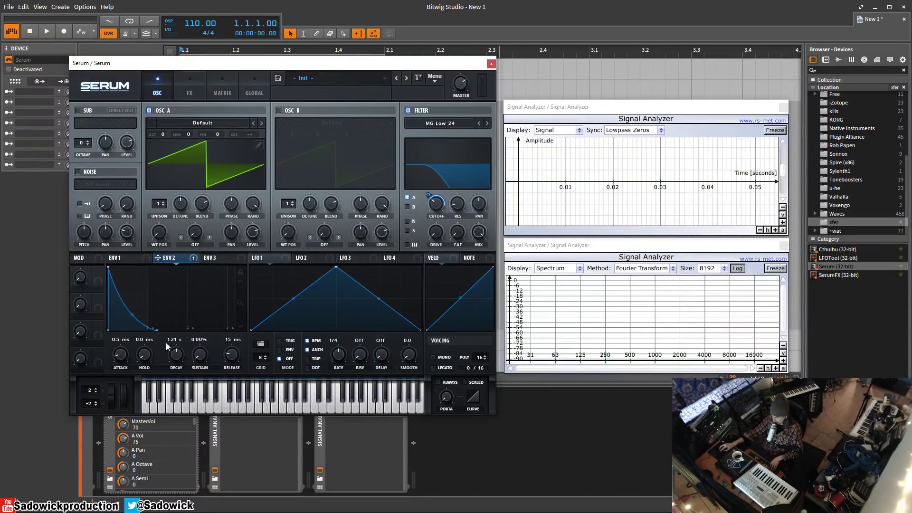
{"action": "left_click_drag", "start_coordinate": [176, 354], "coordinate": [177, 368]}
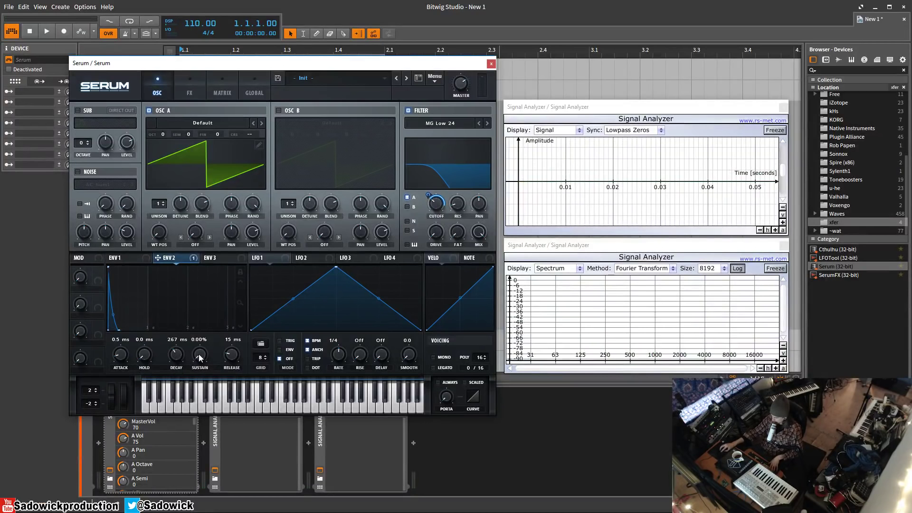
{"action": "left_click_drag", "start_coordinate": [200, 358], "coordinate": [200, 349]}
- Switch the filter off and make Envelope 1's attack nearly instant
{"action": "left_click", "coordinate": [411, 112]}
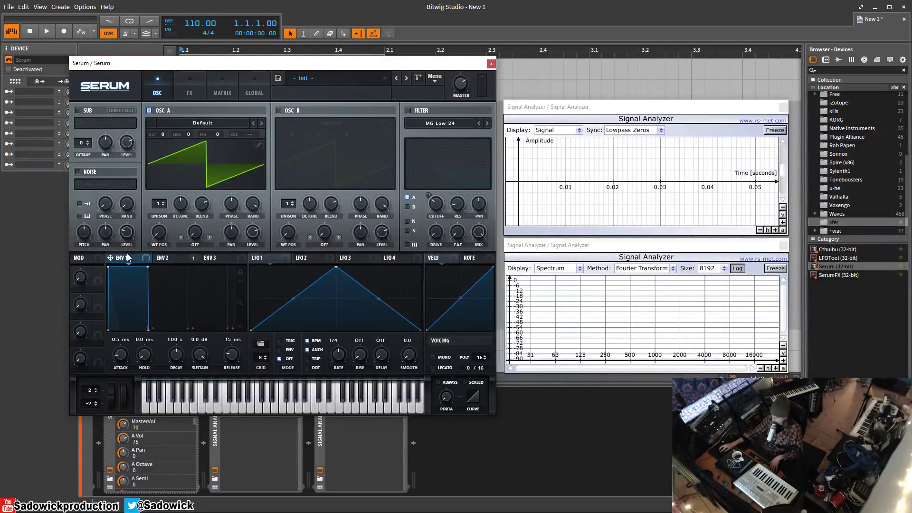
{"action": "left_click", "coordinate": [142, 258]}
{"action": "left_click_drag", "start_coordinate": [121, 355], "coordinate": [121, 308]}
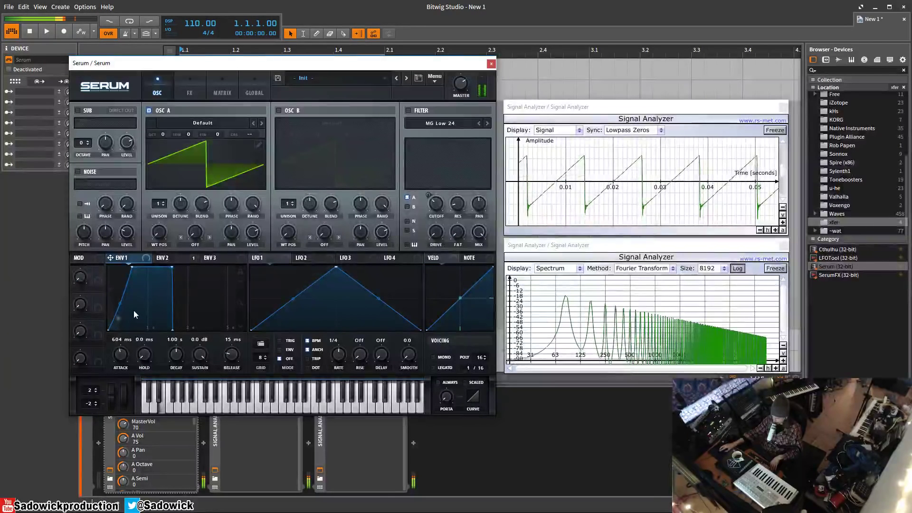
{"action": "left_click_drag", "start_coordinate": [133, 310], "coordinate": [113, 405]}
- Give ENV1 a convex 324 ms decay, no sustain and a 56 ms release
{"action": "left_click_drag", "start_coordinate": [233, 352], "coordinate": [237, 330]}
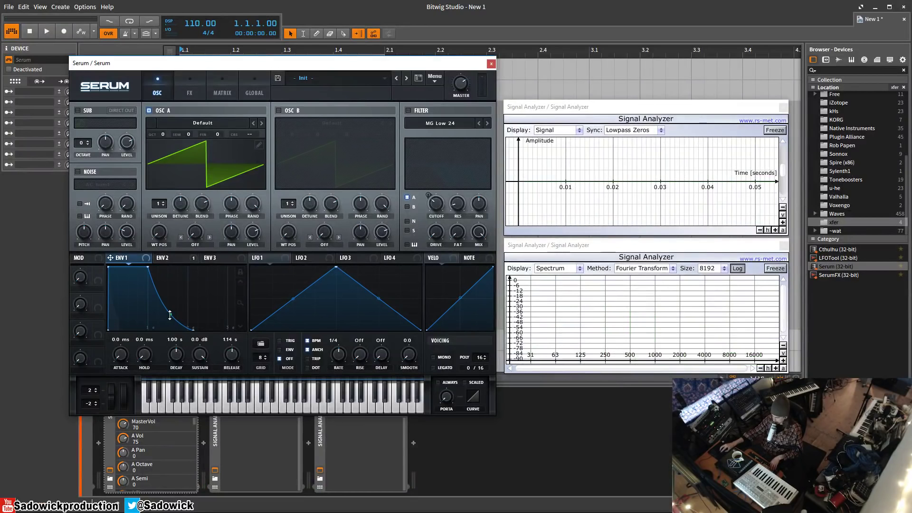
{"action": "left_click_drag", "start_coordinate": [169, 315], "coordinate": [176, 307]}
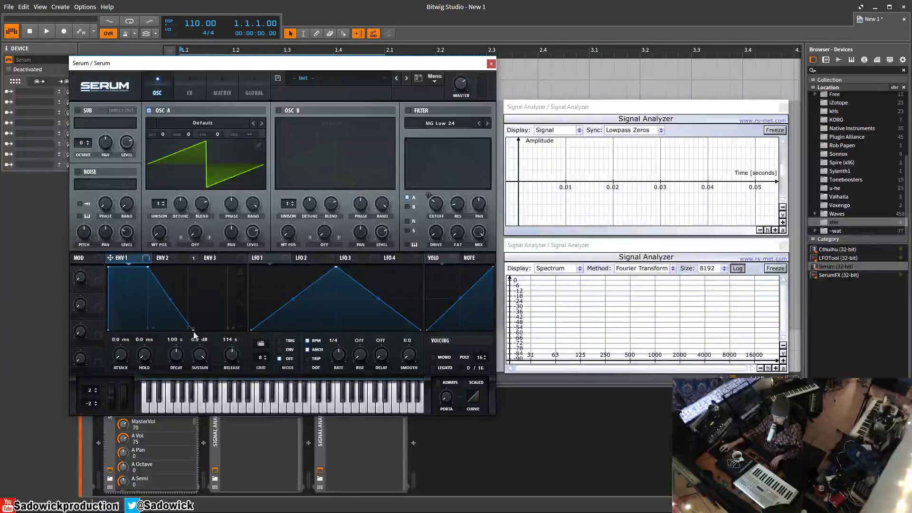
{"action": "mouse_move", "coordinate": [171, 301]}
{"action": "left_mouse_down"}
{"action": "mouse_move", "coordinate": [178, 283]}
{"action": "mouse_move", "coordinate": [178, 299]}
{"action": "left_mouse_up"}
{"action": "left_click_drag", "start_coordinate": [230, 356], "coordinate": [200, 369]}
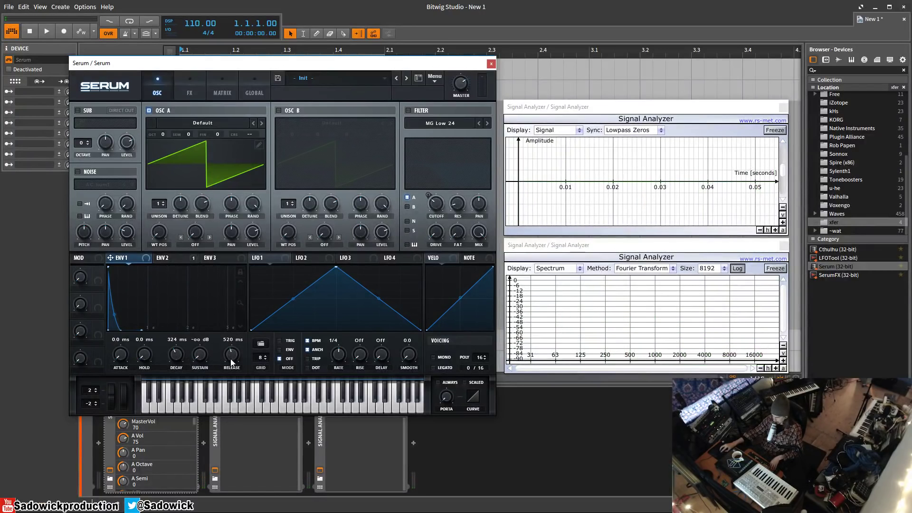
{"action": "left_click_drag", "start_coordinate": [231, 361], "coordinate": [231, 371]}
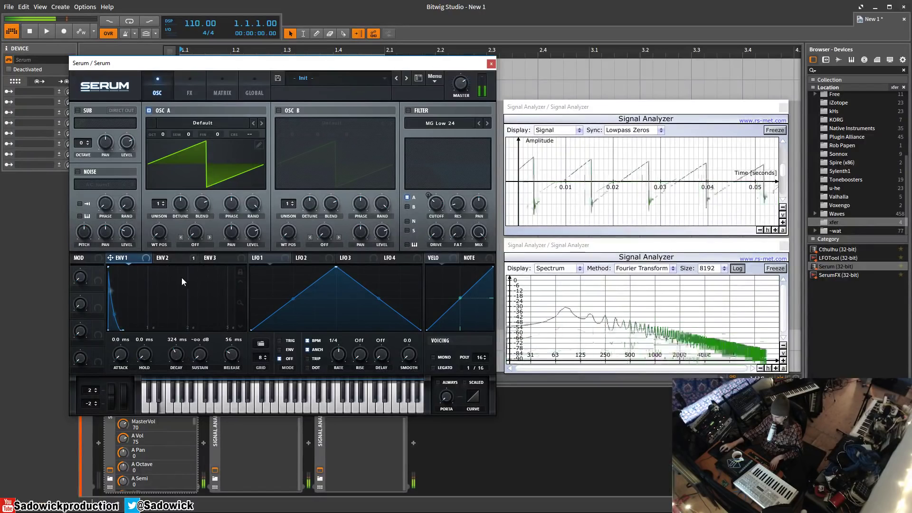
- Enable the filter with 21% drive and rescale the ENV1 graph to a shorter range
{"action": "left_click", "coordinate": [408, 110]}
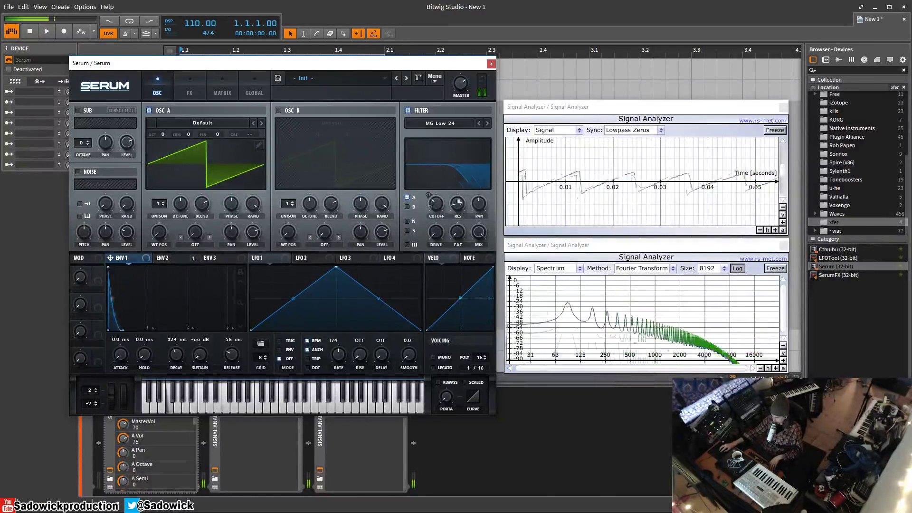
{"action": "left_click_drag", "start_coordinate": [436, 232], "coordinate": [439, 214]}
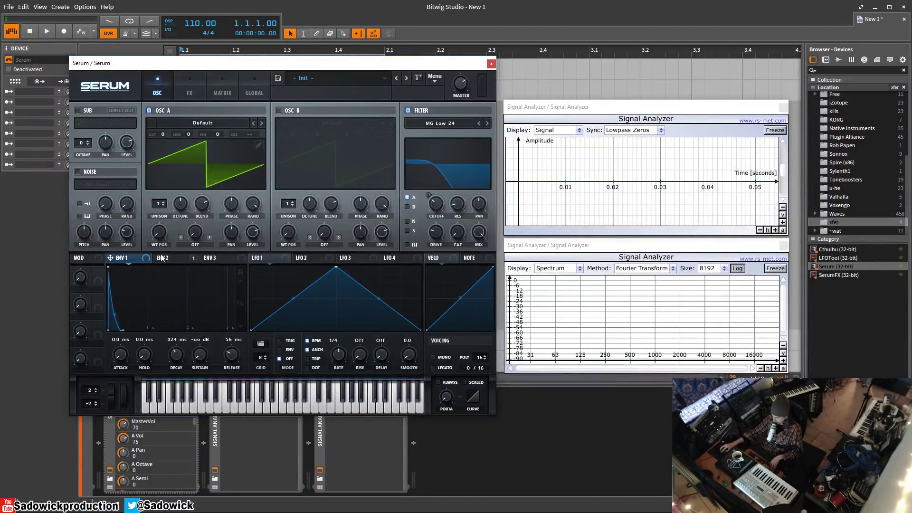
{"action": "left_click", "coordinate": [240, 273]}
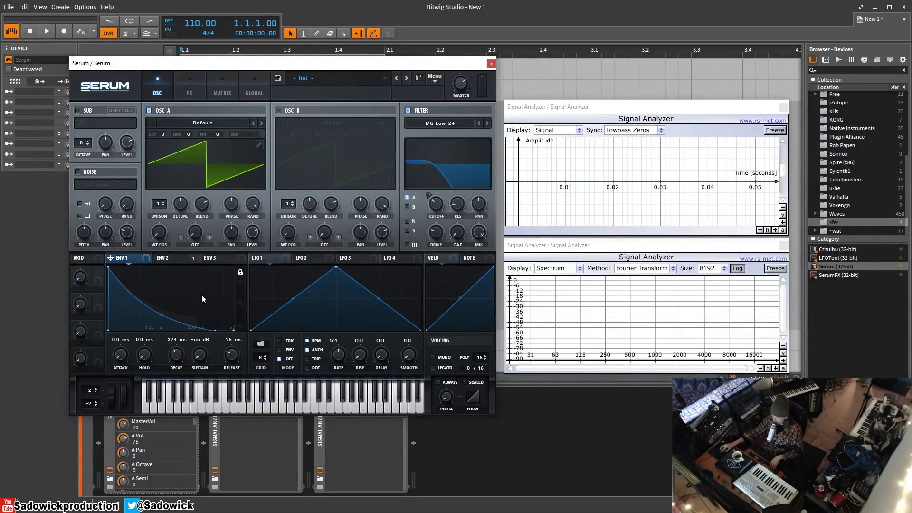
- Reset the whole patch with Menu > Init Preset
{"action": "left_click", "coordinate": [163, 259]}
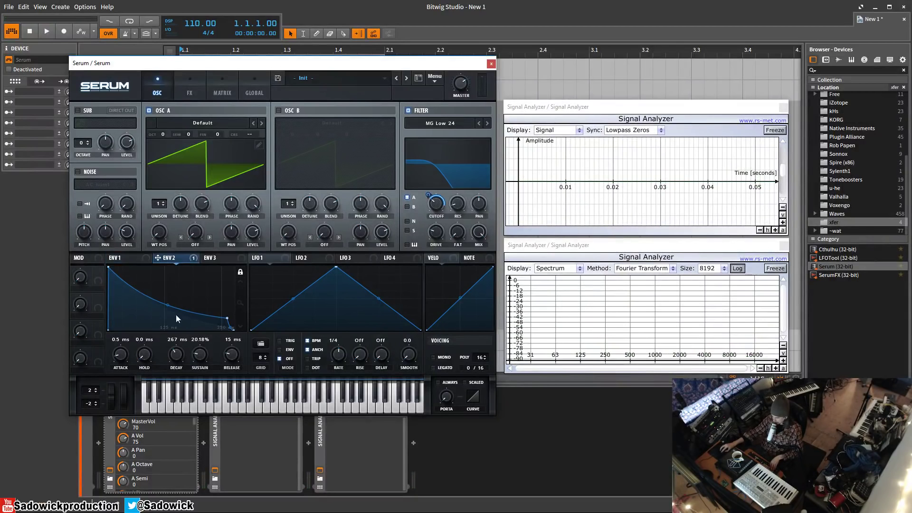
{"action": "left_click", "coordinate": [118, 258]}
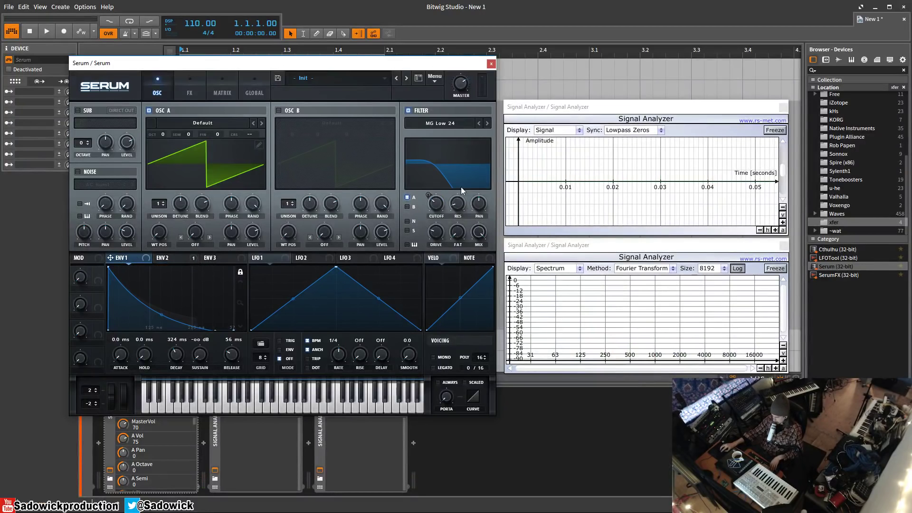
{"action": "left_click", "coordinate": [434, 79]}
{"action": "left_click", "coordinate": [455, 129]}
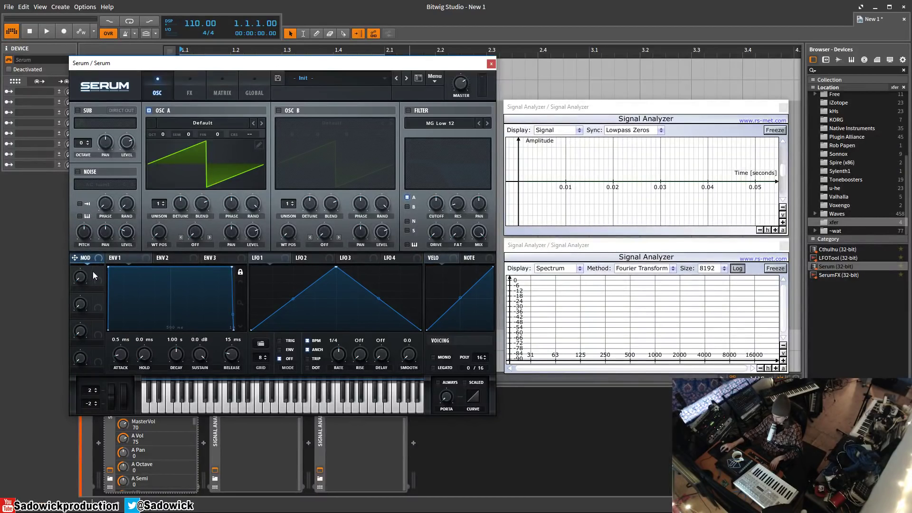
- Enable the filter and set its type to Multi > LH 12
{"action": "left_click", "coordinate": [408, 111]}
{"action": "left_click", "coordinate": [440, 123]}
{"action": "mouse_move", "coordinate": [443, 144]}
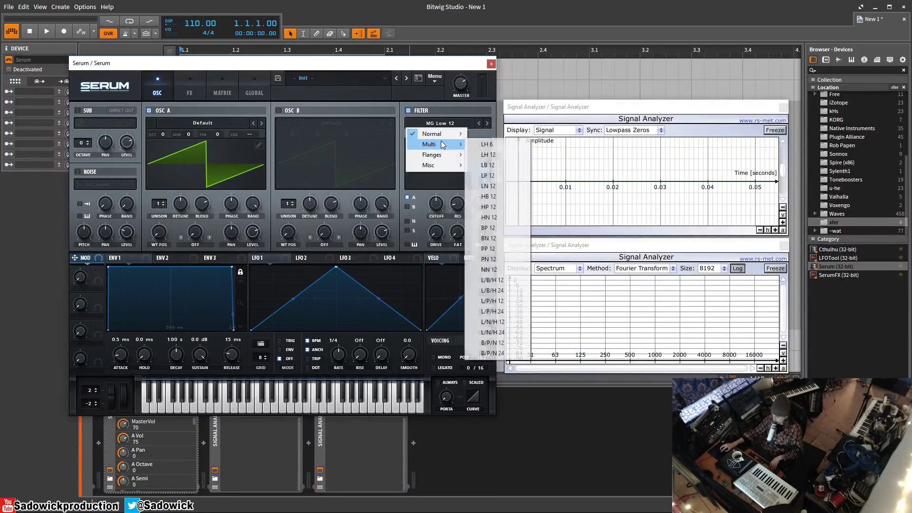
{"action": "left_click", "coordinate": [486, 151]}
- Raise the resonance, set cutoff near 850 Hz and FREQ variation to 22%
{"action": "left_click_drag", "start_coordinate": [458, 208], "coordinate": [459, 167]}
{"action": "left_click_drag", "start_coordinate": [459, 239], "coordinate": [458, 241]}
{"action": "mouse_move", "coordinate": [441, 204]}
{"action": "left_mouse_down"}
{"action": "mouse_move", "coordinate": [448, 229]}
{"action": "mouse_move", "coordinate": [439, 204]}
{"action": "left_mouse_up"}
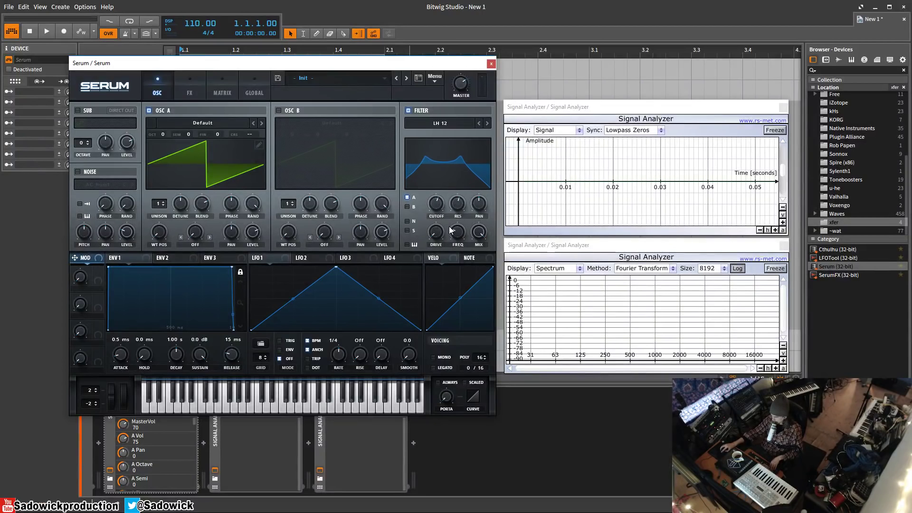
{"action": "left_click_drag", "start_coordinate": [460, 233], "coordinate": [464, 230]}
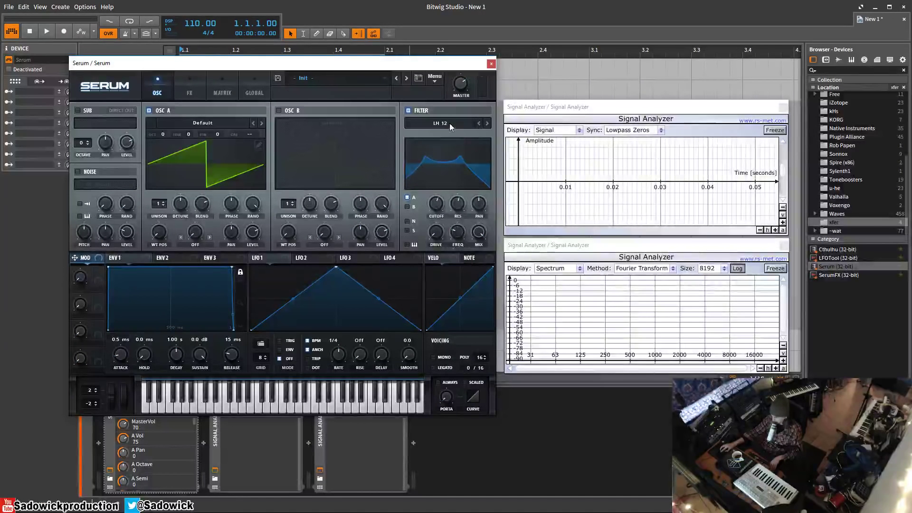
{"action": "left_click", "coordinate": [487, 123]}
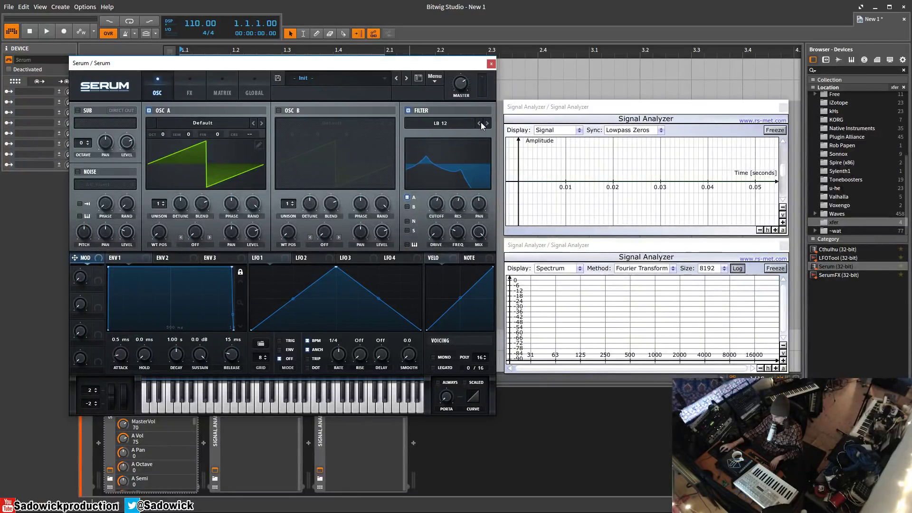
{"action": "left_click", "coordinate": [479, 123]}
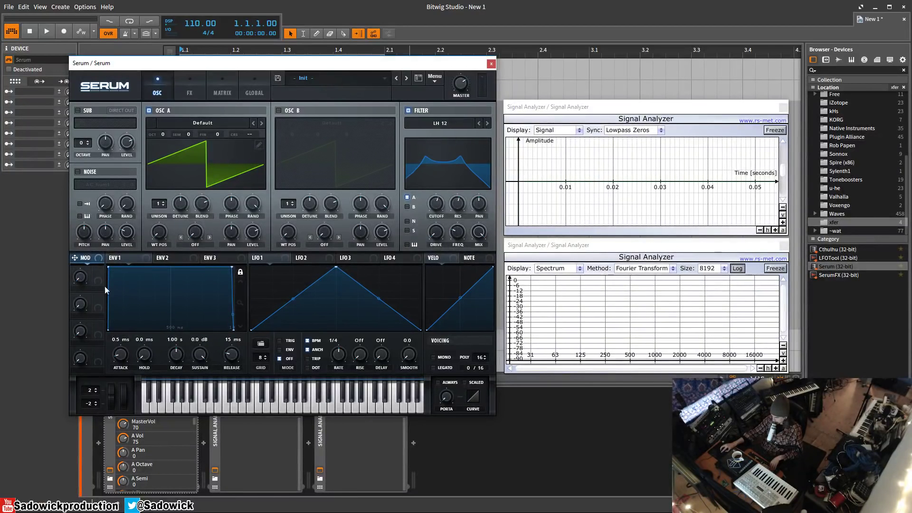
- Assign Macro 1 to the filter cutoff and FREQ, then display Envelope 2's settings
{"action": "left_click_drag", "start_coordinate": [98, 275], "coordinate": [434, 204]}
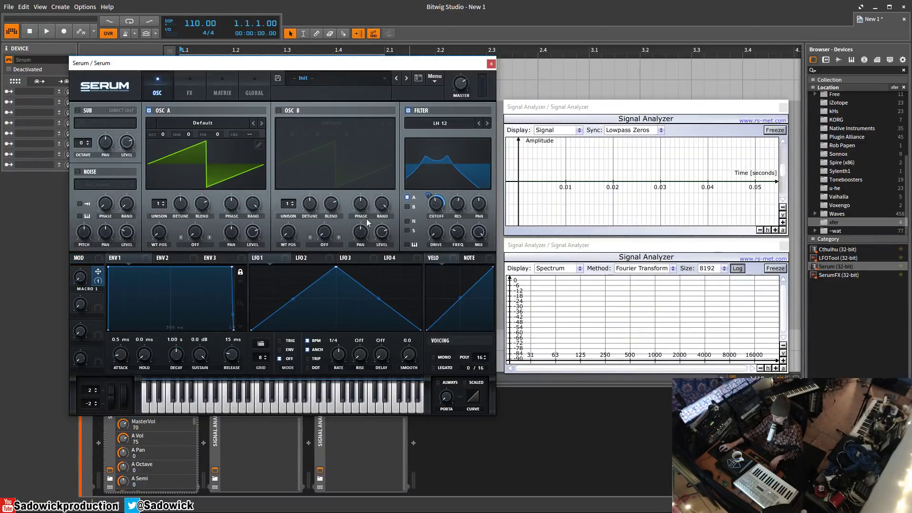
{"action": "left_click_drag", "start_coordinate": [98, 274], "coordinate": [459, 233]}
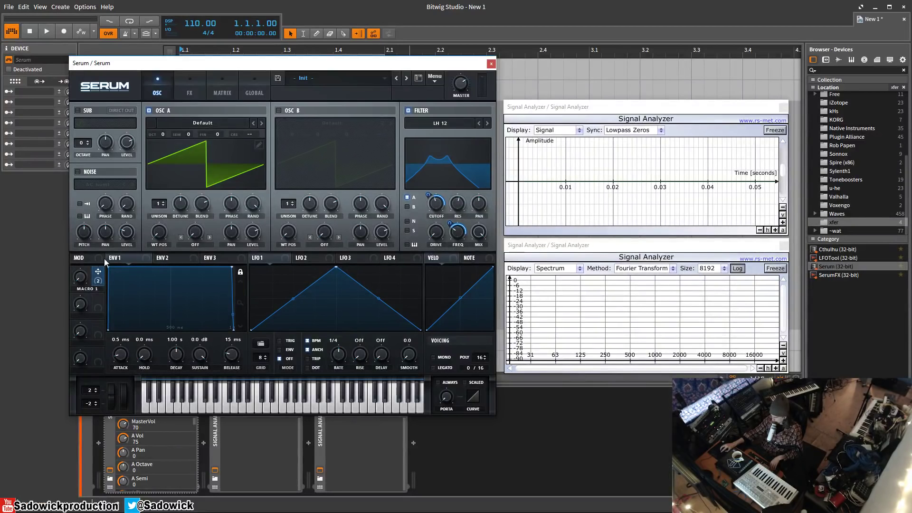
{"action": "mouse_move", "coordinate": [129, 255]}
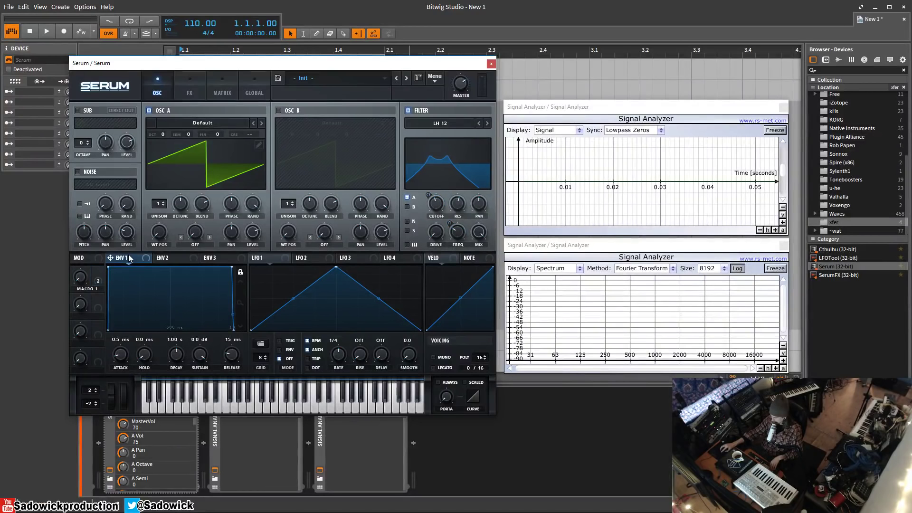
{"action": "left_click", "coordinate": [174, 259]}
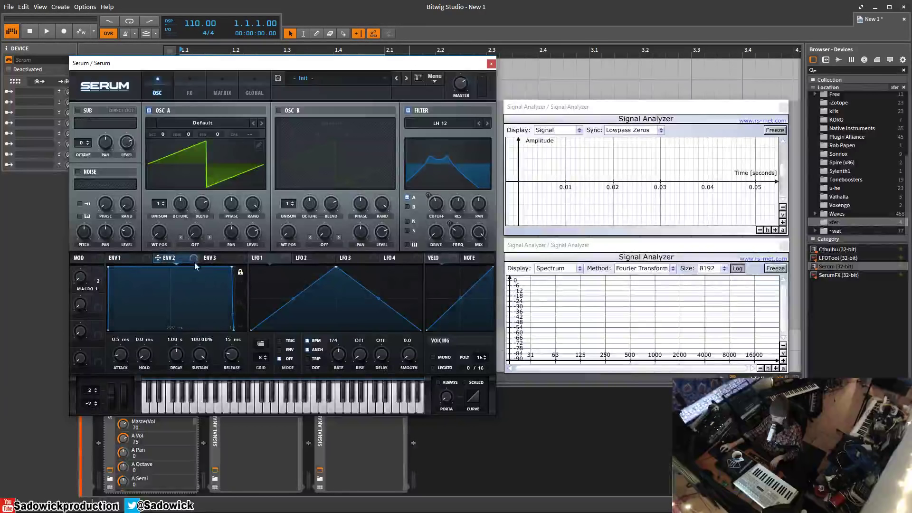
- Route Env 2 to the filter cutoff, then remove it with Remove Modulator: Env 2
{"action": "right_click", "coordinate": [435, 203]}
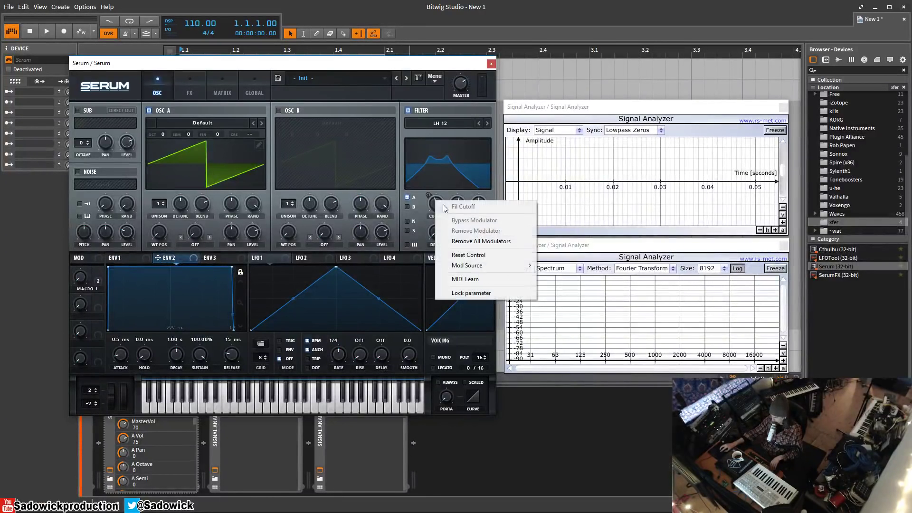
{"action": "left_click_drag", "start_coordinate": [158, 258], "coordinate": [438, 206]}
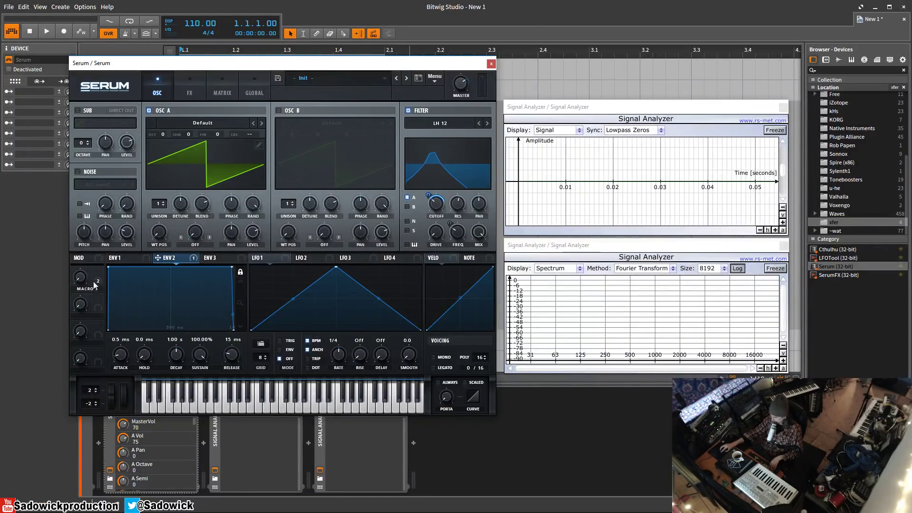
{"action": "left_click", "coordinate": [126, 258]}
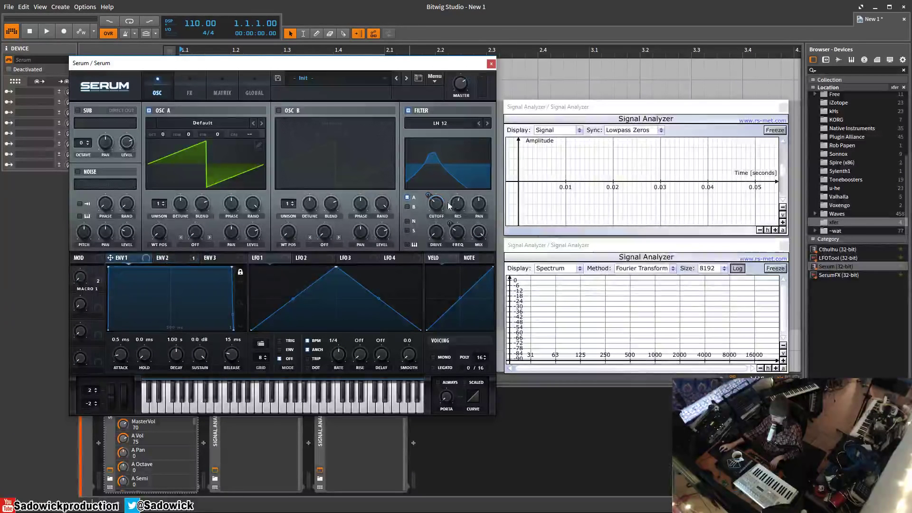
{"action": "left_click", "coordinate": [174, 259]}
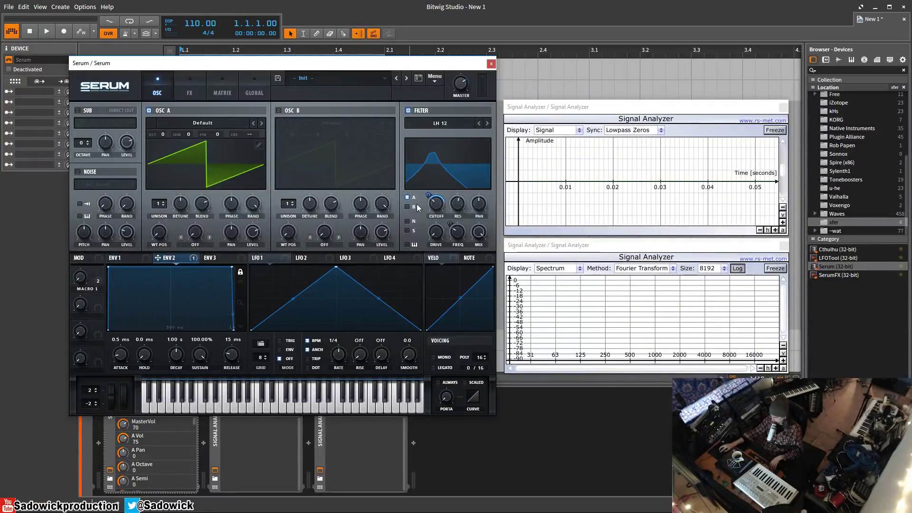
{"action": "right_click", "coordinate": [438, 205]}
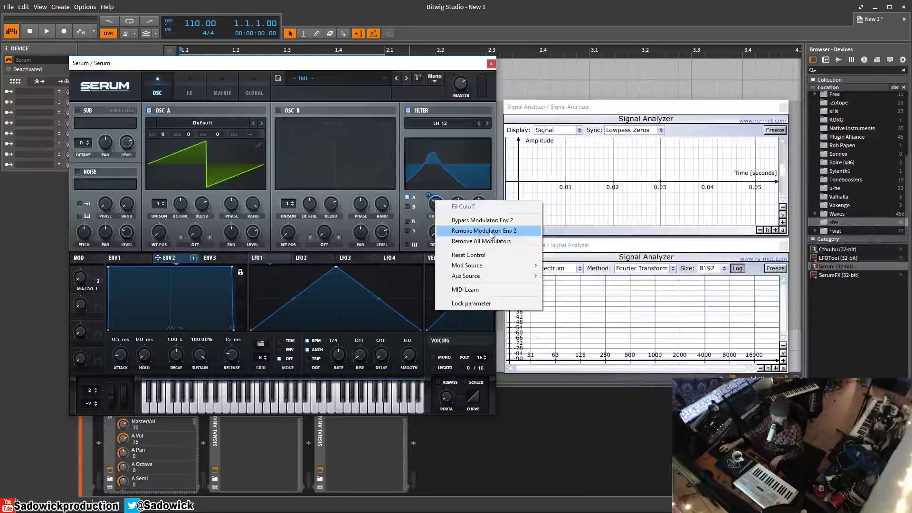
{"action": "left_click", "coordinate": [491, 232]}
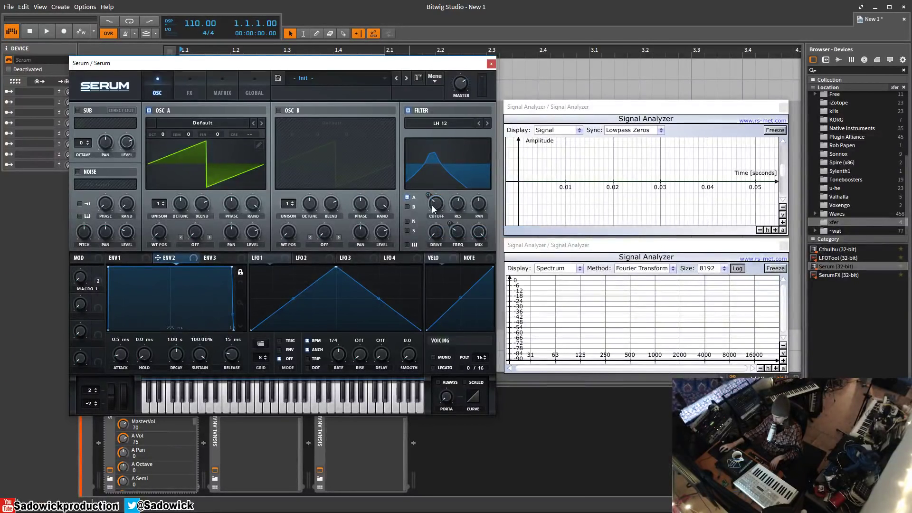
- Nudge the cutoff up and turn Macro 1 to 38%
{"action": "left_click_drag", "start_coordinate": [432, 205], "coordinate": [441, 195]}
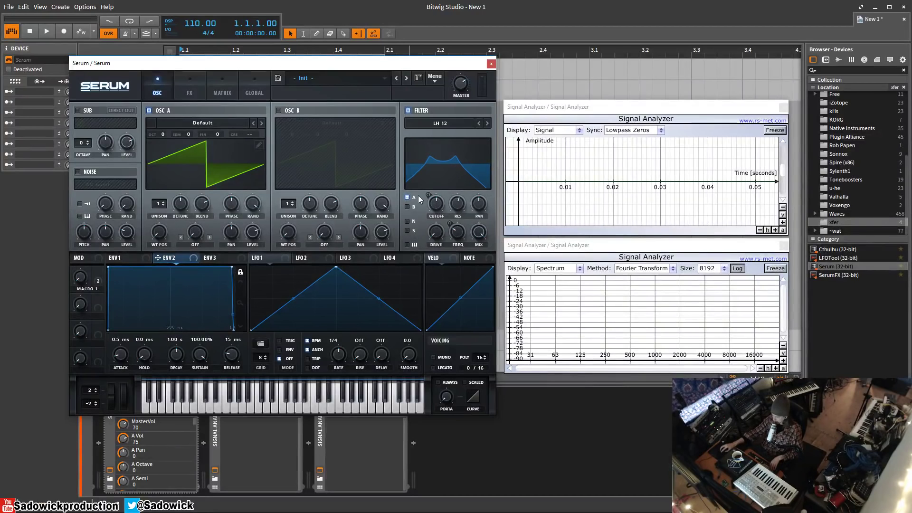
{"action": "mouse_move", "coordinate": [81, 274]}
{"action": "left_click_drag", "start_coordinate": [81, 277], "coordinate": [84, 241]}
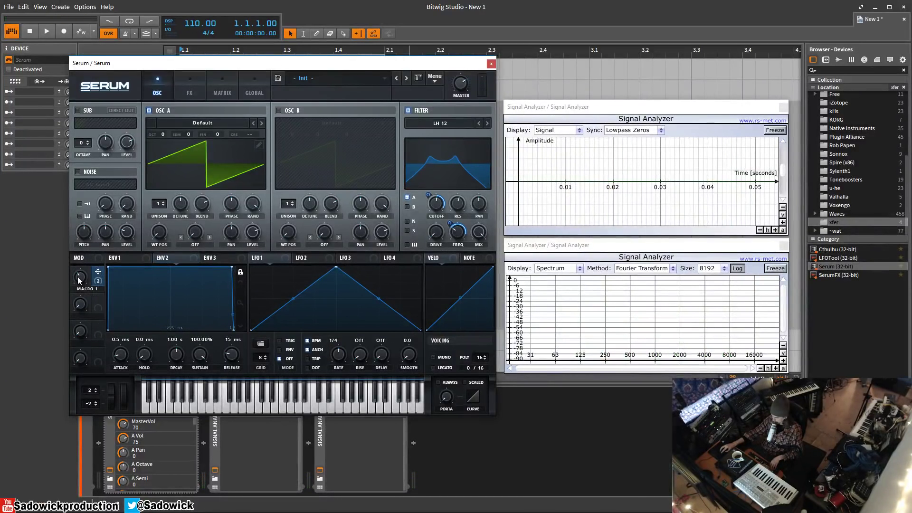
{"action": "mouse_move", "coordinate": [77, 276]}
{"action": "left_mouse_down"}
{"action": "mouse_move", "coordinate": [78, 292]}
{"action": "mouse_move", "coordinate": [86, 264]}
{"action": "mouse_move", "coordinate": [76, 260]}
{"action": "mouse_move", "coordinate": [74, 304]}
{"action": "mouse_move", "coordinate": [78, 283]}
{"action": "mouse_move", "coordinate": [63, 304]}
{"action": "mouse_move", "coordinate": [81, 266]}
{"action": "mouse_move", "coordinate": [85, 276]}
{"action": "left_mouse_up"}
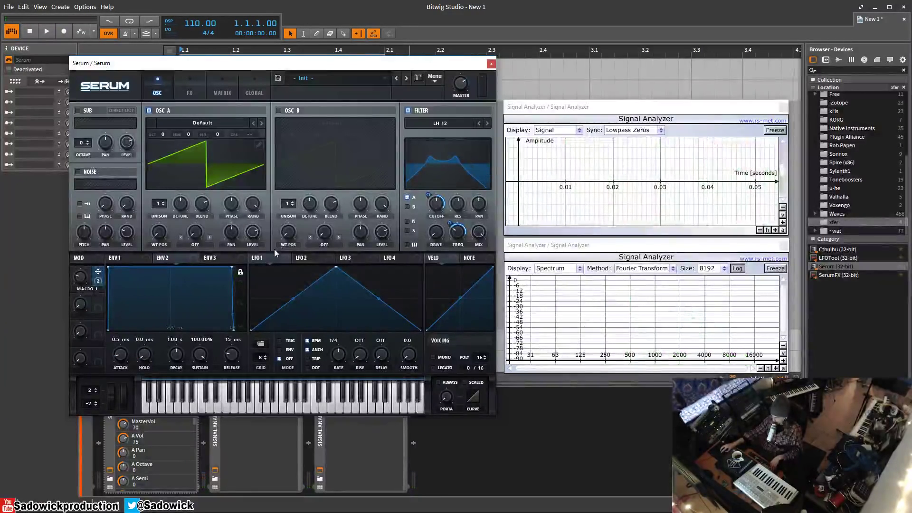
- Load the Init Preset, enable the filter, and route the MOD wheel to its cutoff
{"action": "left_click", "coordinate": [434, 78]}
{"action": "left_click", "coordinate": [466, 122]}
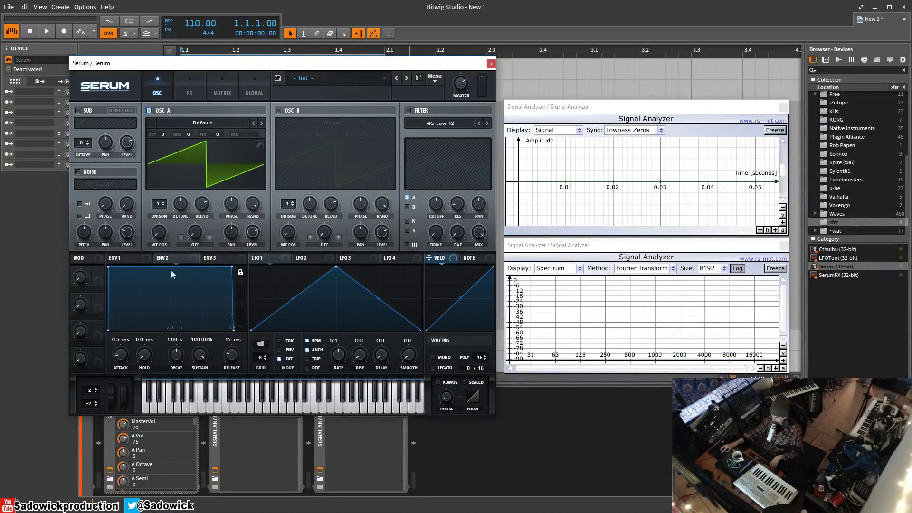
{"action": "scroll", "coordinate": [169, 280], "scroll_direction": "down", "scroll_amount": 3}
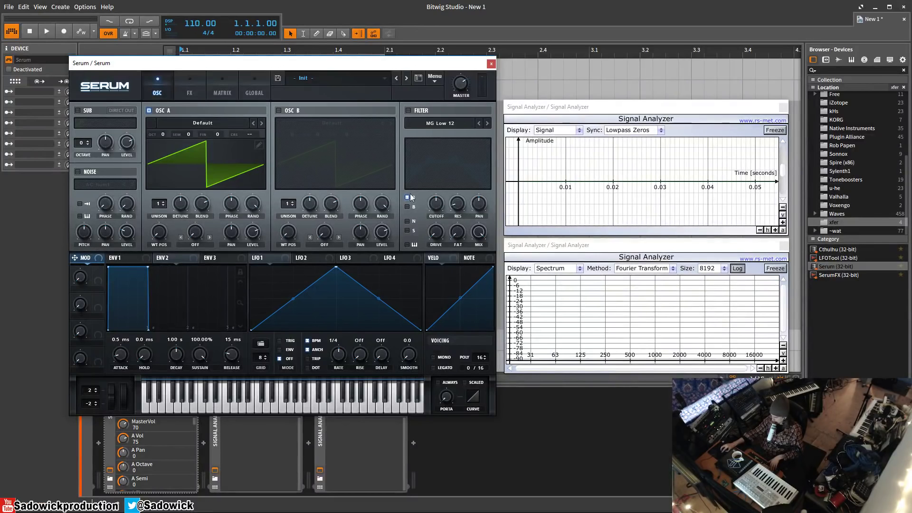
{"action": "left_click", "coordinate": [409, 110]}
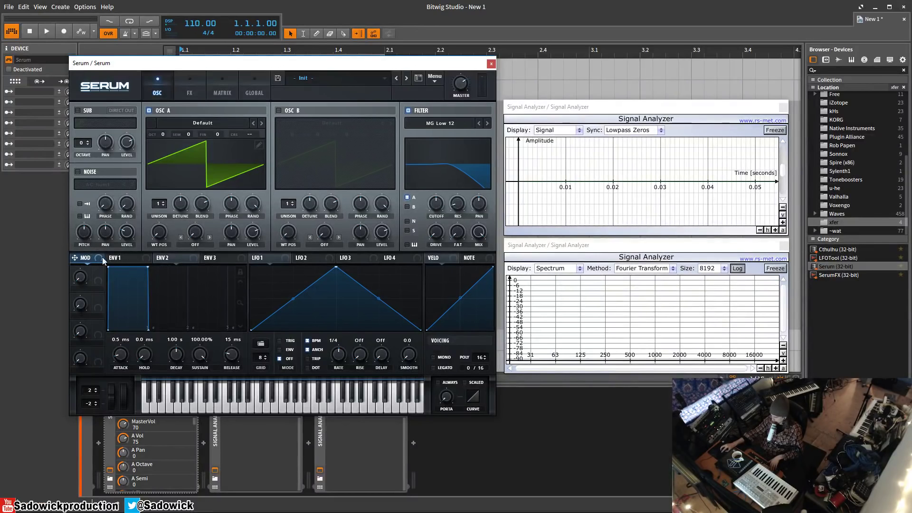
{"action": "left_click_drag", "start_coordinate": [101, 260], "coordinate": [427, 194]}
- Reset the patch to Init Preset and show LFO 1's settings
{"action": "right_click", "coordinate": [80, 276]}
{"action": "left_click", "coordinate": [432, 78]}
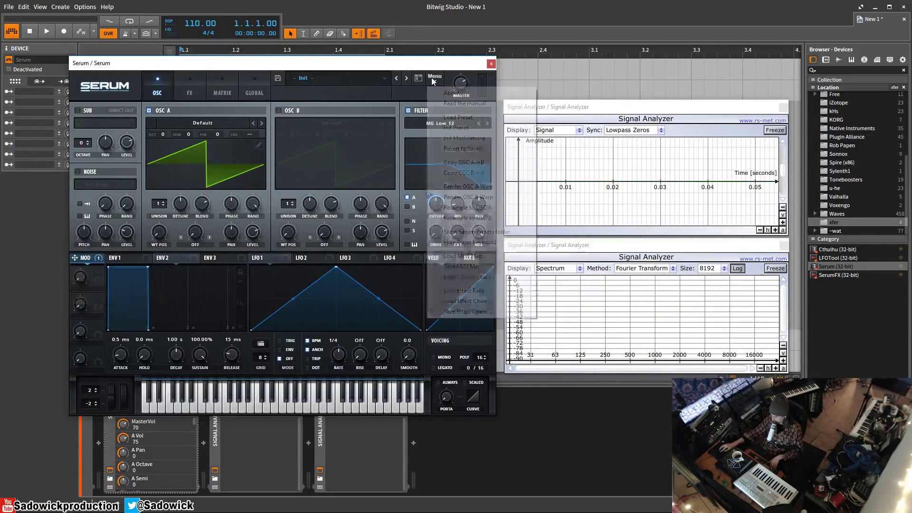
{"action": "left_click", "coordinate": [460, 127]}
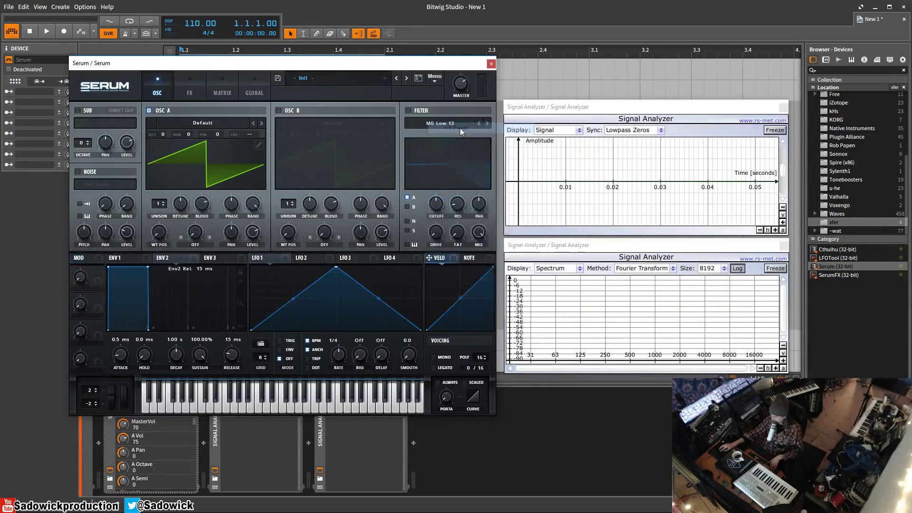
{"action": "left_click", "coordinate": [267, 257]}
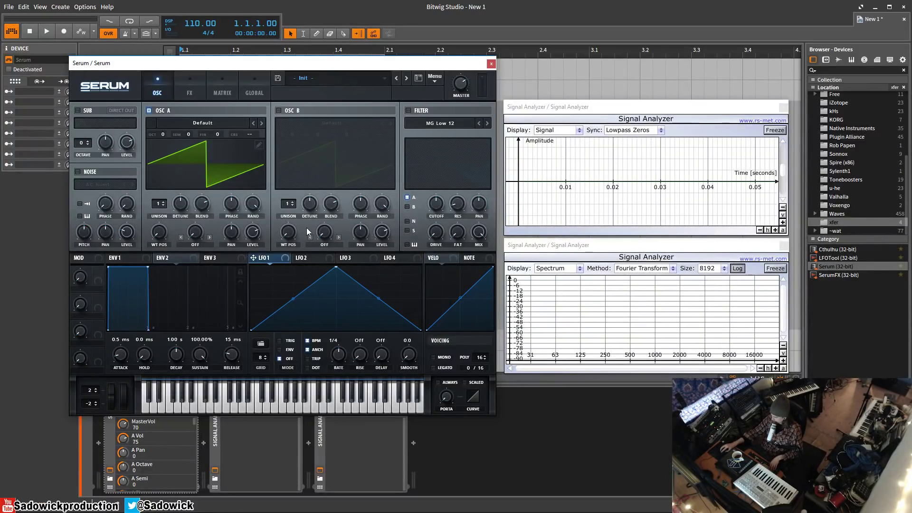
- Enable an MG Low 24 filter at about 1161 Hz and modulate its cutoff with LFO 1
{"action": "left_click", "coordinate": [409, 110]}
{"action": "left_click", "coordinate": [487, 123]}
{"action": "left_click", "coordinate": [486, 123]}
{"action": "left_click_drag", "start_coordinate": [436, 209], "coordinate": [430, 212]}
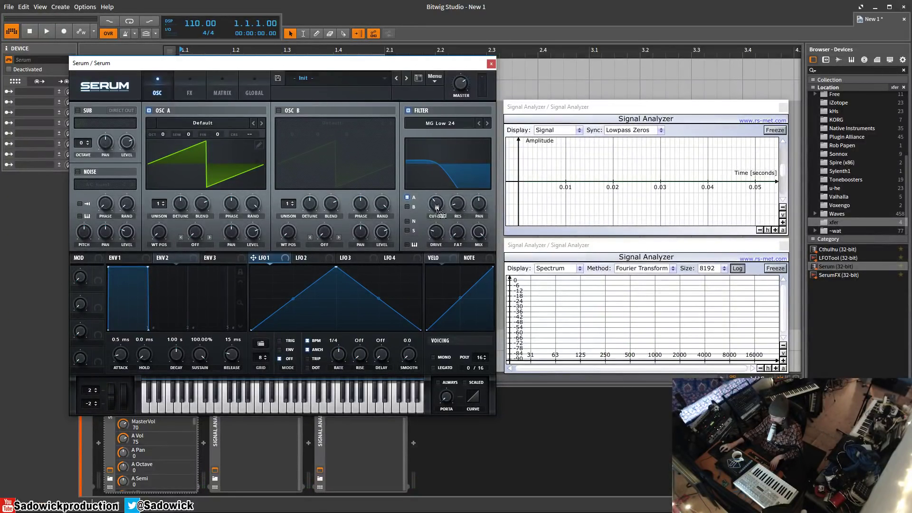
{"action": "left_click_drag", "start_coordinate": [438, 209], "coordinate": [436, 209]}
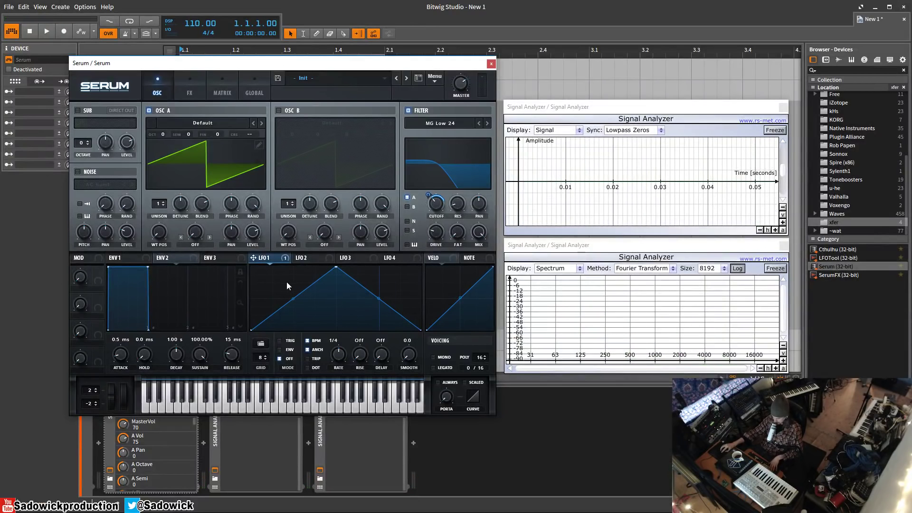
- Try the Basic sine shape on LFO 1, then the Basic square shape
{"action": "left_click", "coordinate": [260, 344]}
{"action": "mouse_move", "coordinate": [267, 346]}
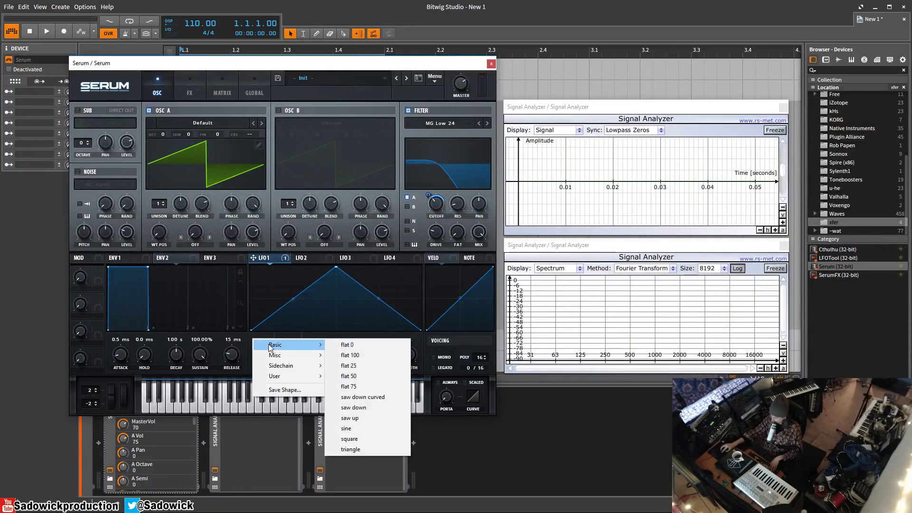
{"action": "left_click", "coordinate": [352, 430]}
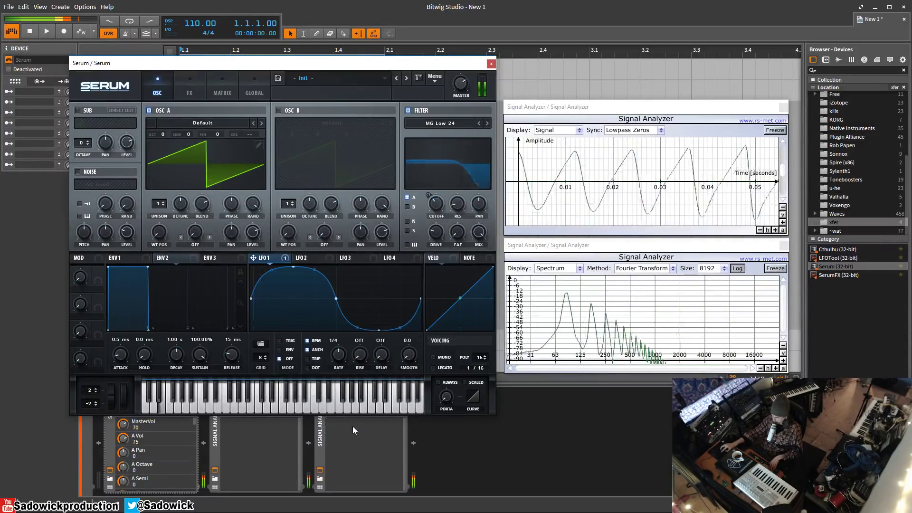
{"action": "left_click", "coordinate": [259, 343]}
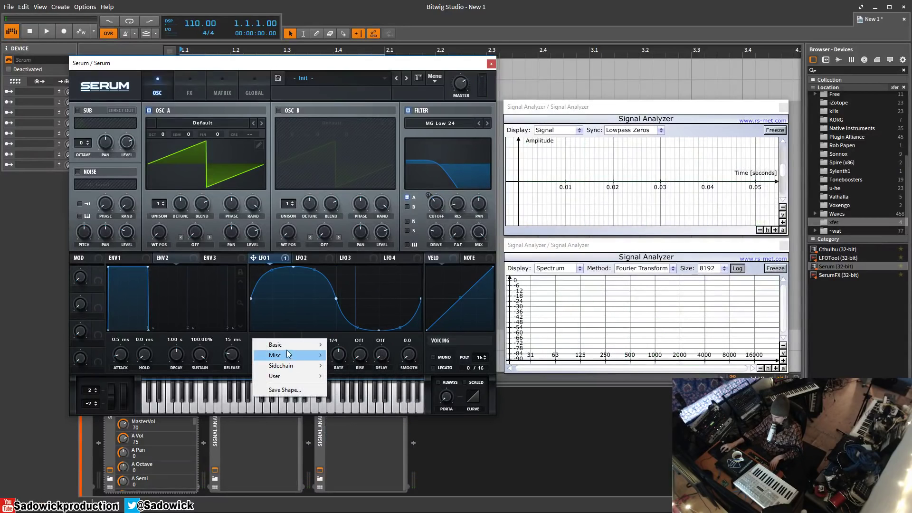
{"action": "mouse_move", "coordinate": [287, 349]}
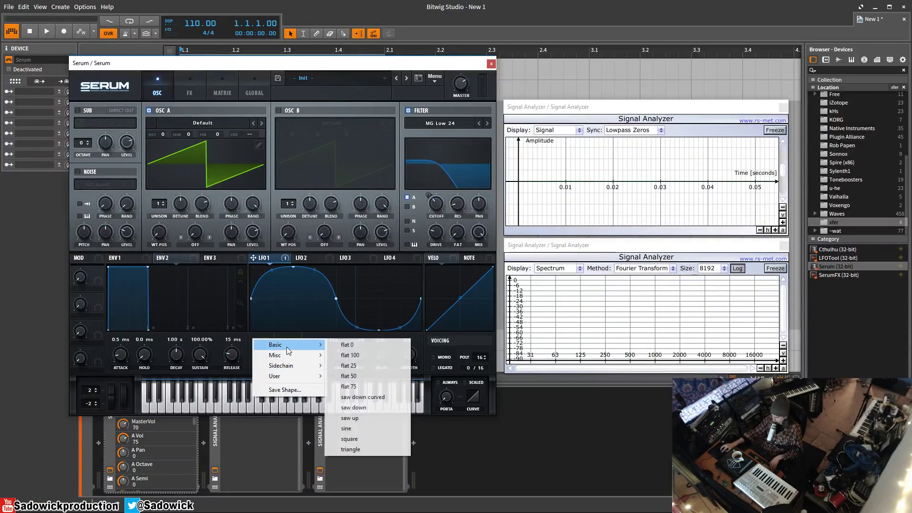
{"action": "left_click", "coordinate": [369, 437]}
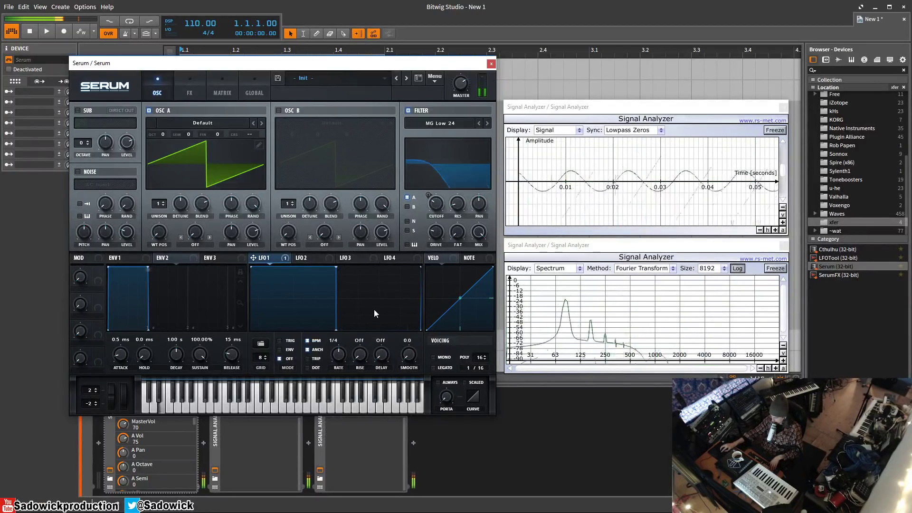
- Clear LFO 1's shape to a flat Basic preset
{"action": "left_click", "coordinate": [260, 343]}
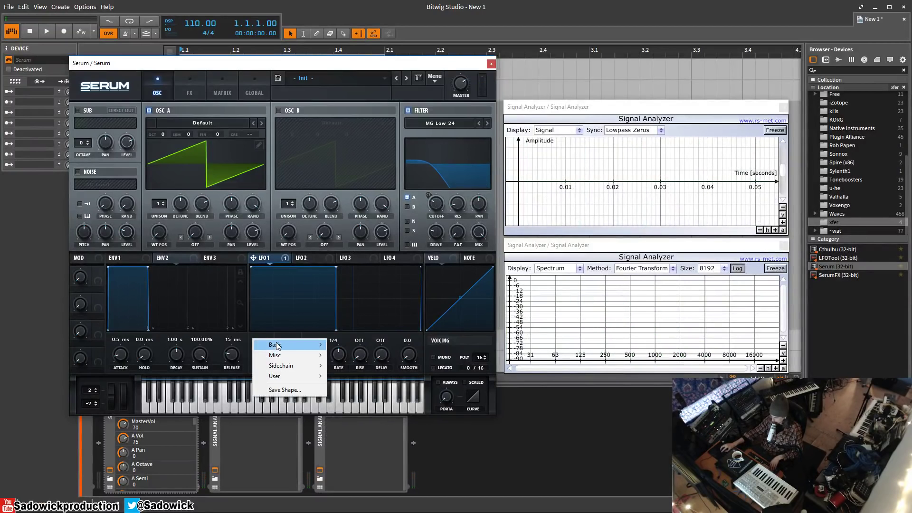
{"action": "mouse_move", "coordinate": [304, 344]}
{"action": "left_click", "coordinate": [368, 343]}
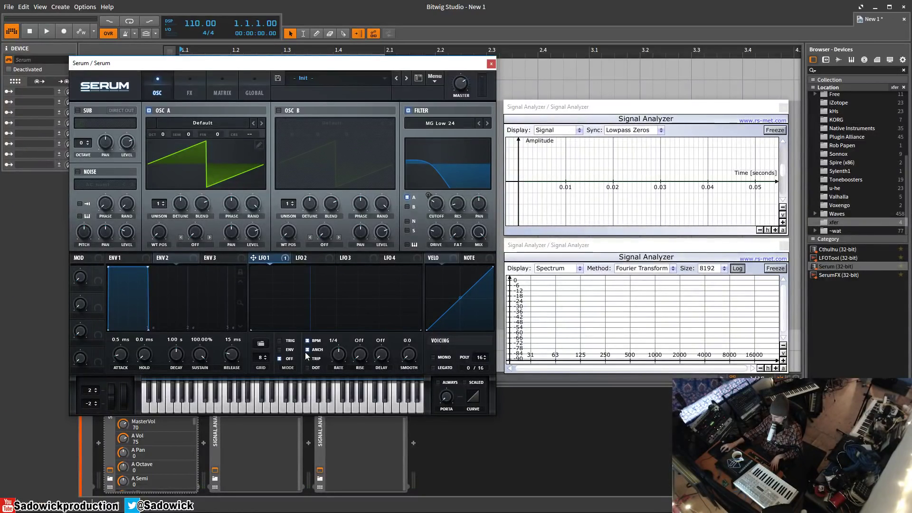
{"action": "left_click", "coordinate": [298, 294]}
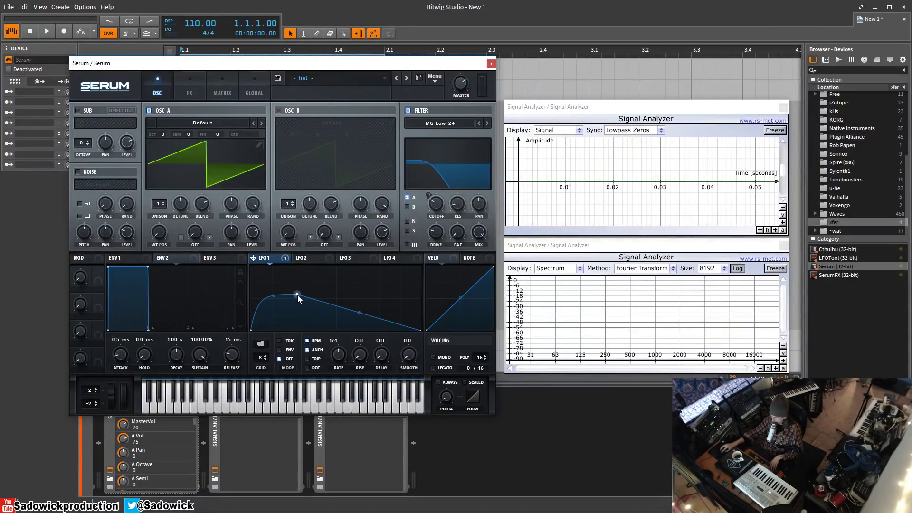
{"action": "mouse_move", "coordinate": [297, 295]}
{"action": "left_mouse_down"}
{"action": "mouse_move", "coordinate": [336, 301]}
{"action": "mouse_move", "coordinate": [377, 276]}
{"action": "mouse_move", "coordinate": [358, 270]}
{"action": "mouse_move", "coordinate": [309, 295]}
{"action": "mouse_move", "coordinate": [337, 275]}
{"action": "mouse_move", "coordinate": [296, 295]}
{"action": "mouse_move", "coordinate": [296, 285]}
{"action": "left_mouse_up"}
{"action": "double_click", "coordinate": [382, 303]}
{"action": "left_click_drag", "start_coordinate": [401, 316], "coordinate": [410, 294]}
{"action": "double_click", "coordinate": [300, 285]}
{"action": "left_click_drag", "start_coordinate": [300, 285], "coordinate": [272, 287]}
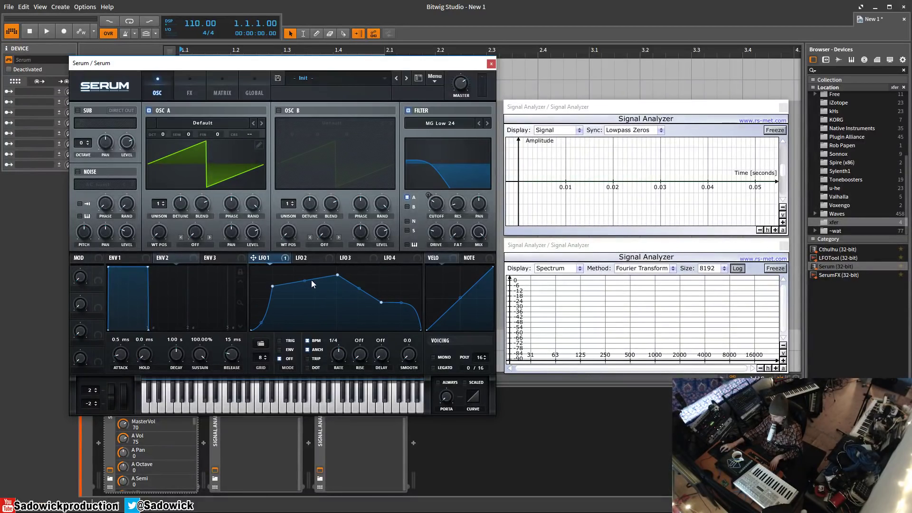
{"action": "left_click_drag", "start_coordinate": [337, 275], "coordinate": [327, 302]}
{"action": "left_click_drag", "start_coordinate": [274, 286], "coordinate": [288, 271]}
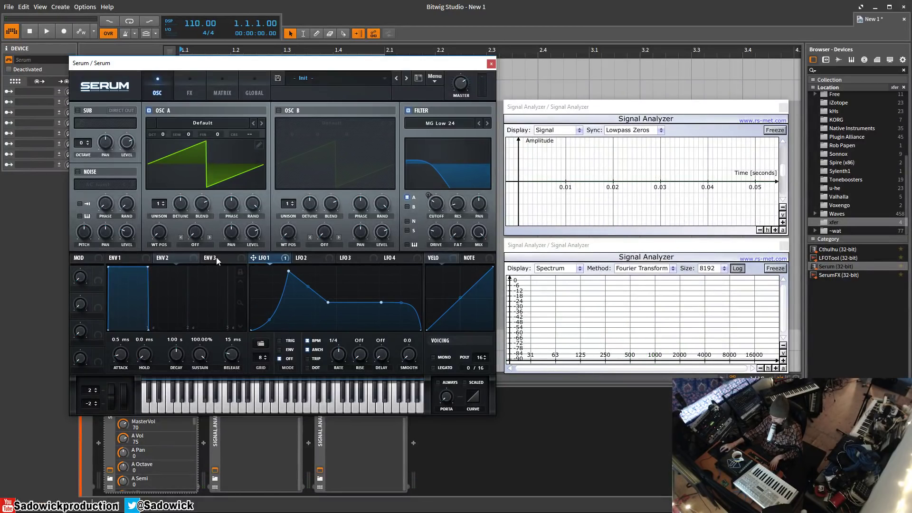
{"action": "left_click_drag", "start_coordinate": [289, 271], "coordinate": [243, 257]}
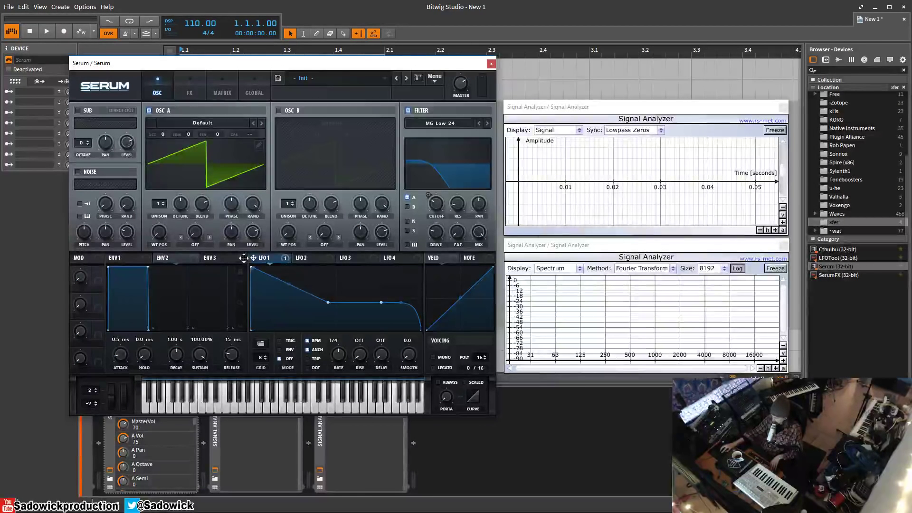
{"action": "left_click_drag", "start_coordinate": [330, 302], "coordinate": [323, 301]}
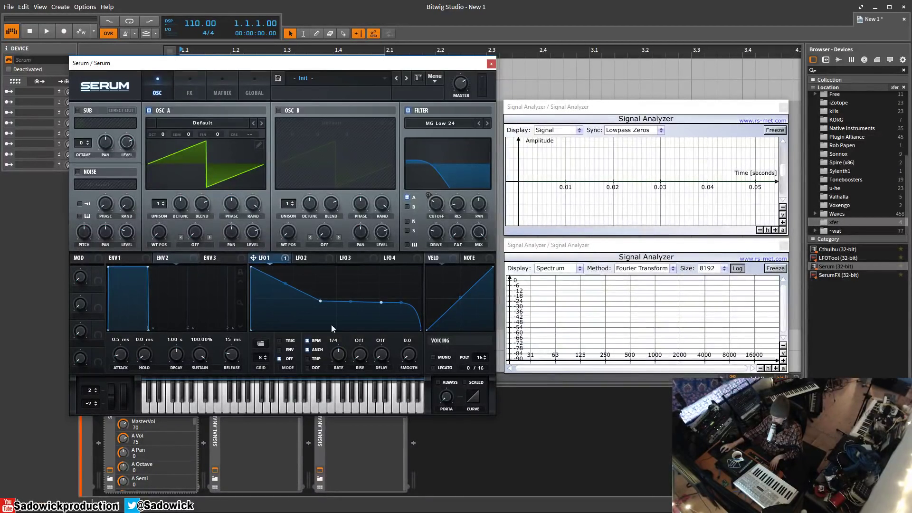
- Set LFO1 to TRIG and ENV mode, then redraw it as a full-height decay, dip, second peak and drop to zero
{"action": "left_click", "coordinate": [279, 341]}
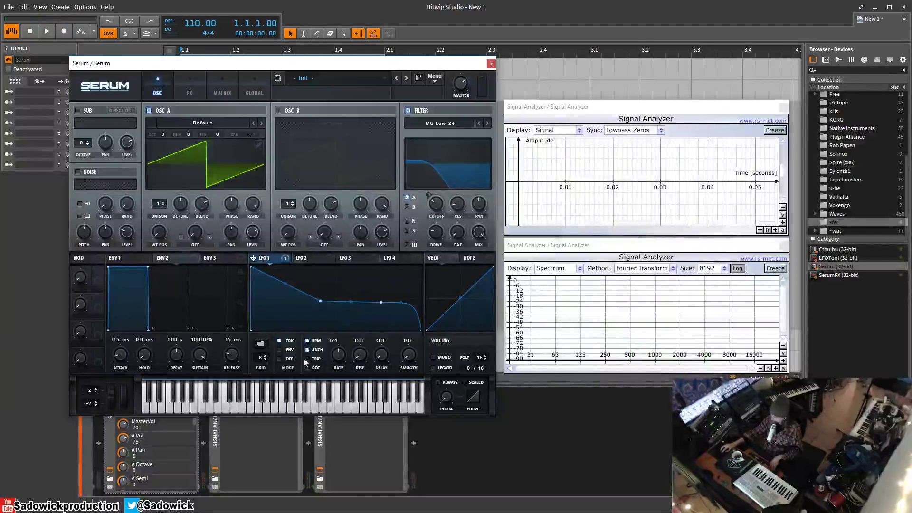
{"action": "left_click", "coordinate": [280, 350]}
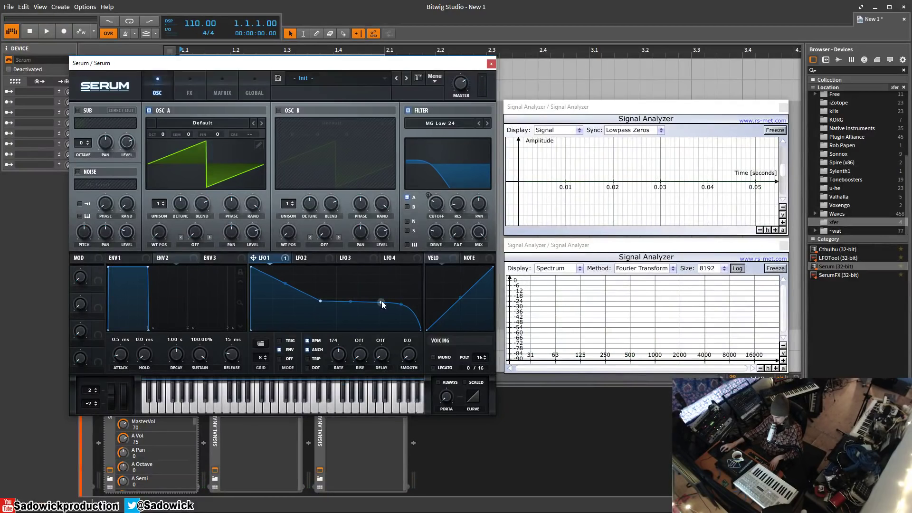
{"action": "left_click_drag", "start_coordinate": [381, 301], "coordinate": [381, 312]}
{"action": "double_click", "coordinate": [377, 312]}
{"action": "left_click_drag", "start_coordinate": [321, 301], "coordinate": [296, 304]}
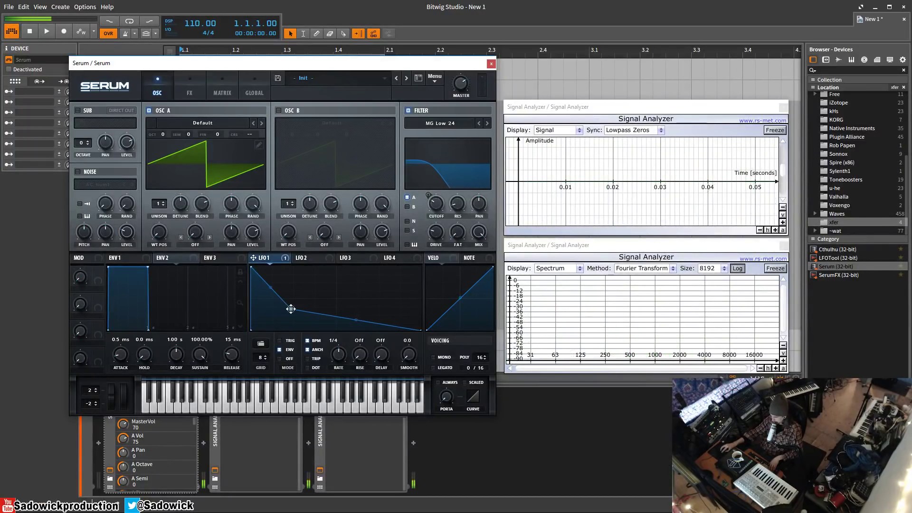
{"action": "double_click", "coordinate": [290, 309]}
{"action": "left_click_drag", "start_coordinate": [334, 295], "coordinate": [283, 242]}
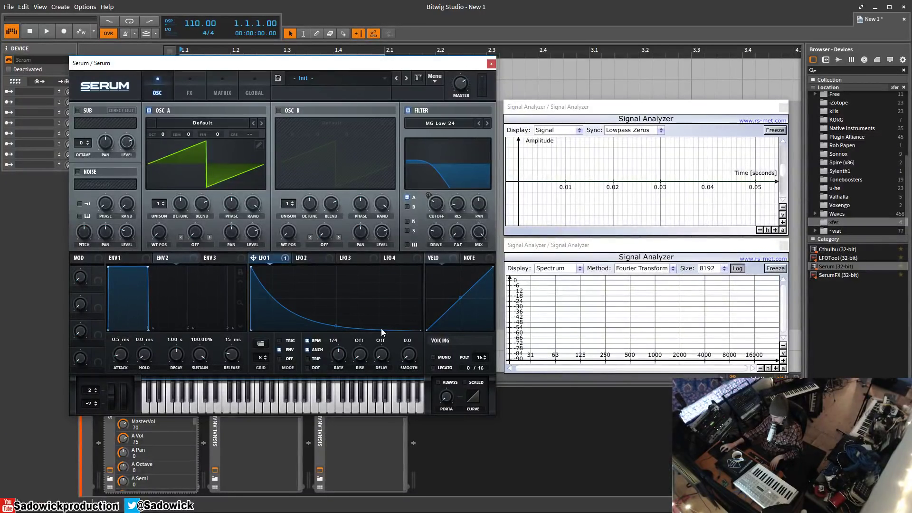
{"action": "left_click_drag", "start_coordinate": [341, 326], "coordinate": [317, 302]}
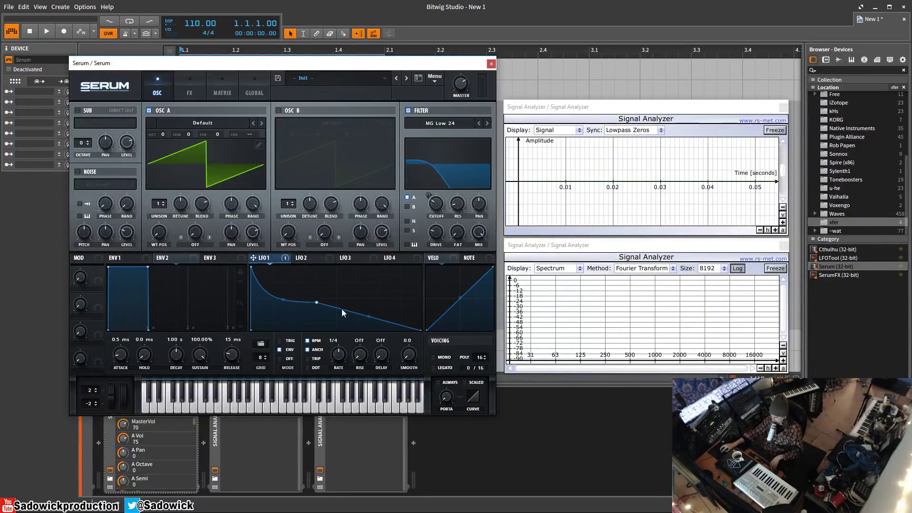
{"action": "left_click_drag", "start_coordinate": [369, 316], "coordinate": [369, 279]}
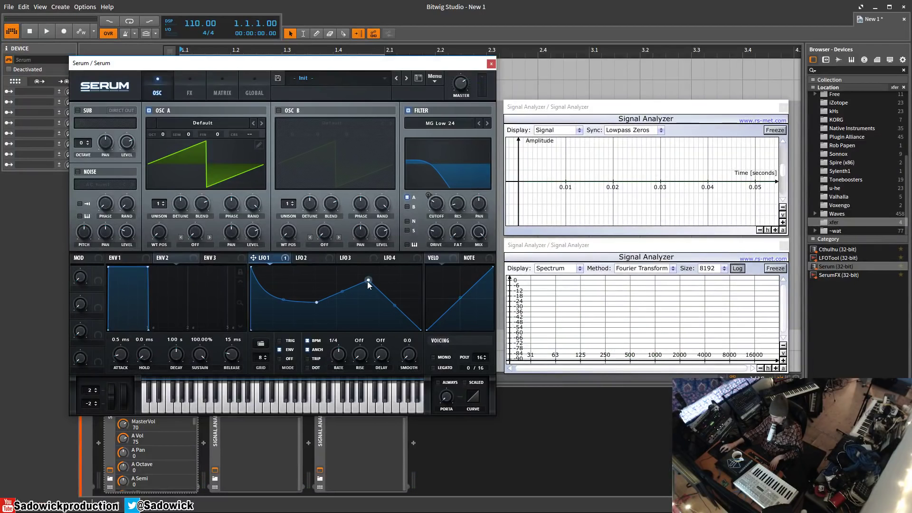
- Load a Basic LFO1 shape, bend it into a concave single peak, and set RATE to 1 bar
{"action": "left_click", "coordinate": [261, 343]}
{"action": "mouse_move", "coordinate": [322, 346]}
{"action": "left_click", "coordinate": [351, 346]}
{"action": "left_click_drag", "start_coordinate": [322, 299], "coordinate": [295, 300]}
{"action": "left_click_drag", "start_coordinate": [367, 301], "coordinate": [370, 310]}
{"action": "left_click_drag", "start_coordinate": [297, 306], "coordinate": [296, 324]}
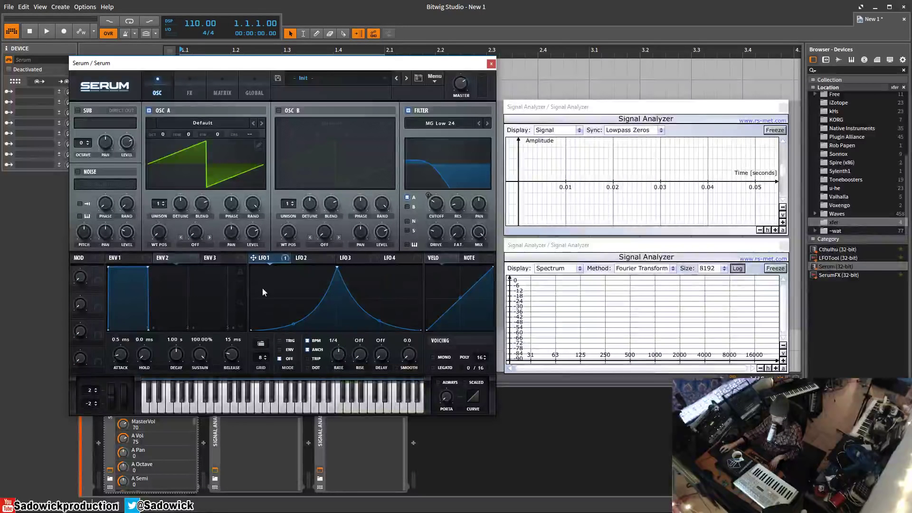
{"action": "scroll", "coordinate": [346, 346], "scroll_direction": "up", "scroll_amount": 3}
{"action": "scroll", "coordinate": [341, 353], "scroll_direction": "down", "scroll_amount": 5}
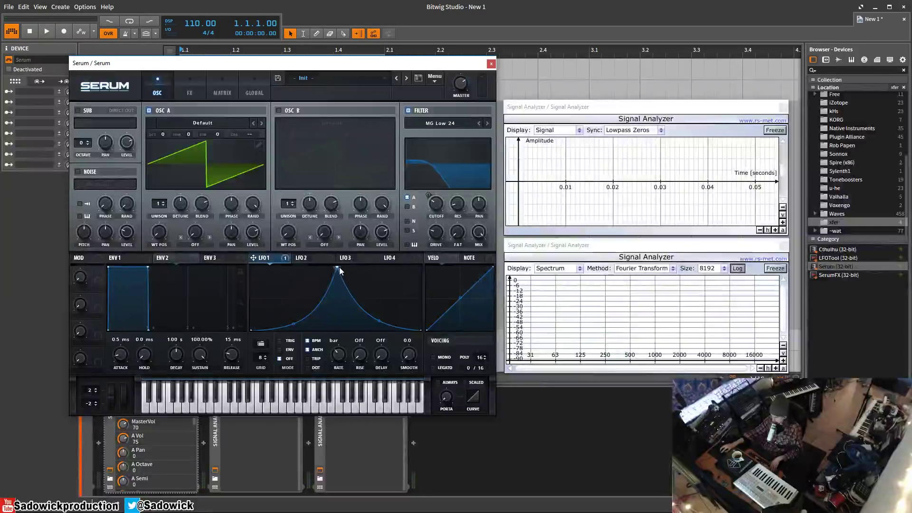
- Clear LFO1 and draw a stepped pattern, raise filter resonance to 72%, and set LFO rate to 1/2
{"action": "double_click", "coordinate": [338, 267]}
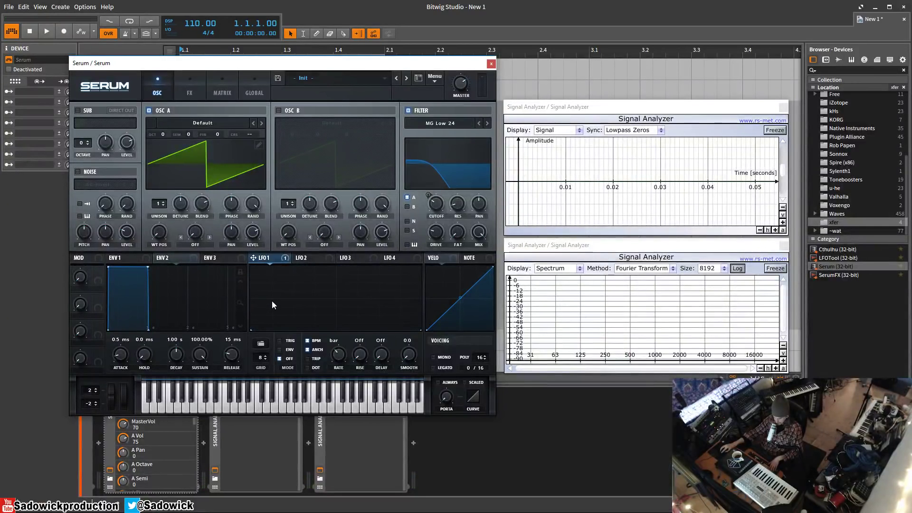
{"action": "left_click", "coordinate": [287, 309], "text": "shift"}
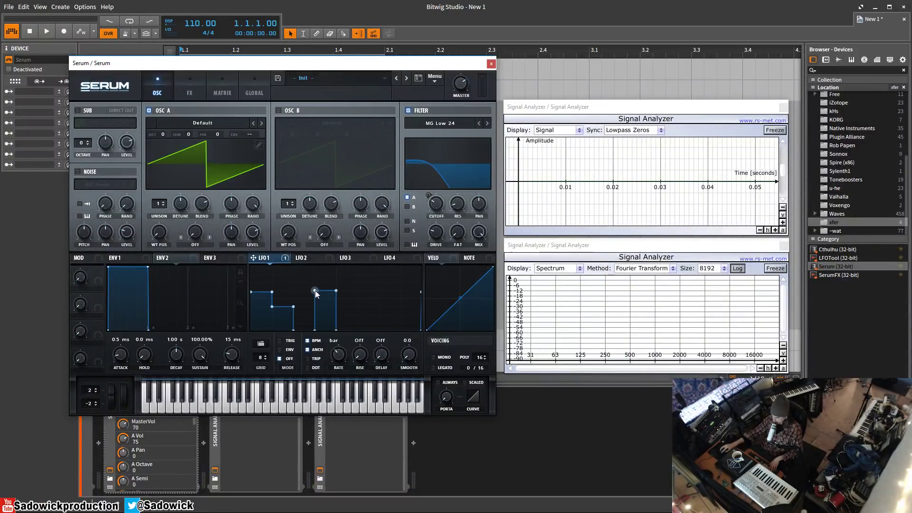
{"action": "left_click", "coordinate": [304, 316], "text": "shift"}
{"action": "left_click", "coordinate": [345, 307], "text": "shift"}
{"action": "left_click", "coordinate": [368, 283], "text": "shift"}
{"action": "left_click", "coordinate": [389, 316], "text": "shift"}
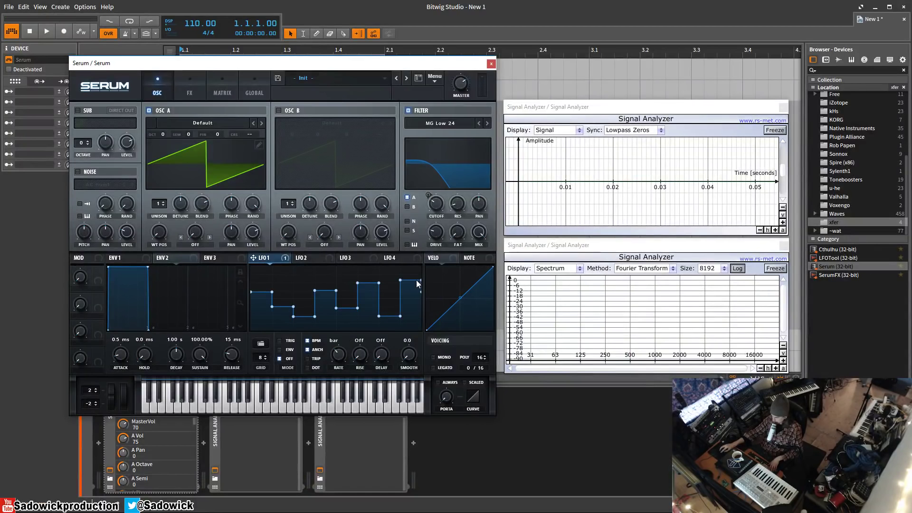
{"action": "left_click", "coordinate": [411, 298], "text": "shift"}
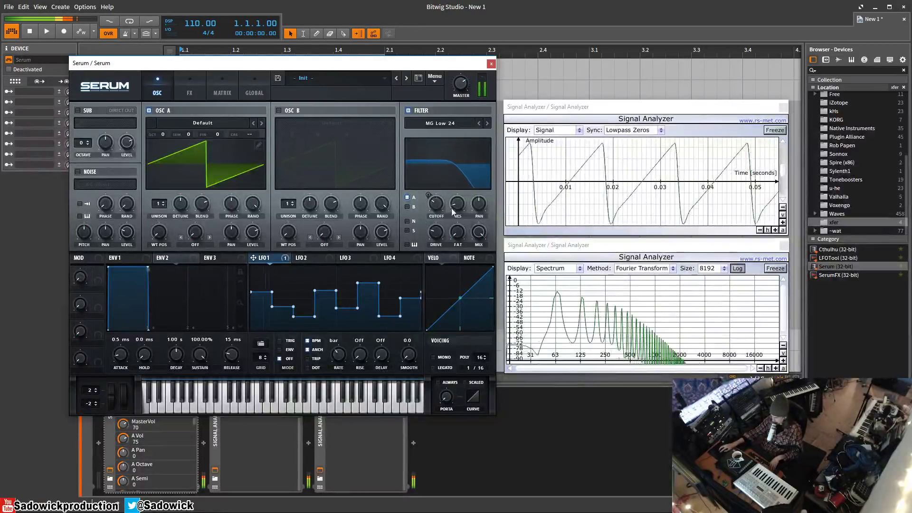
{"action": "left_click_drag", "start_coordinate": [453, 211], "coordinate": [457, 144]}
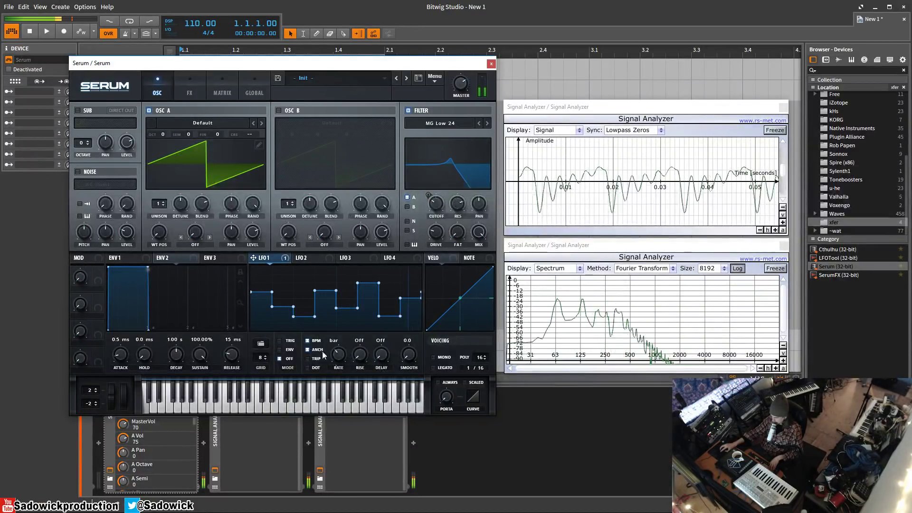
{"action": "left_click_drag", "start_coordinate": [334, 362], "coordinate": [342, 352]}
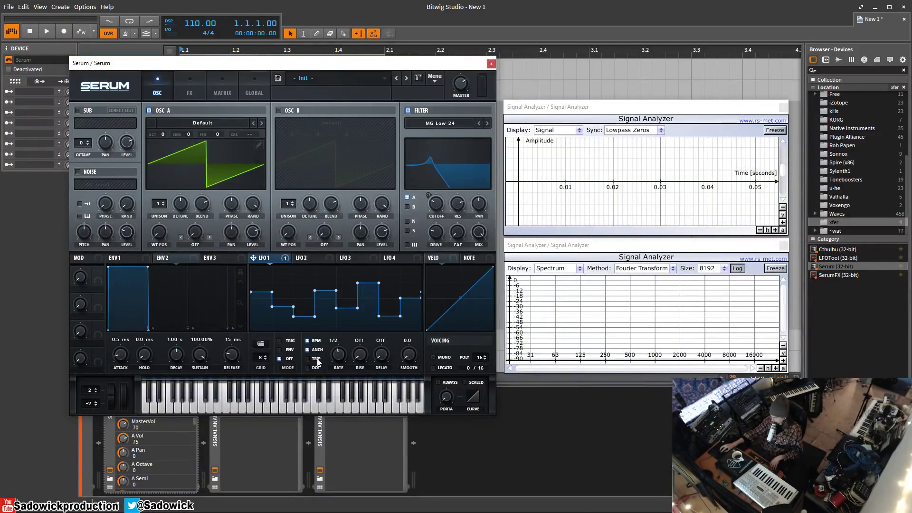
- Load the Basic triangle shape into LFO1 and adjust its curve
{"action": "left_click", "coordinate": [261, 343]}
{"action": "mouse_move", "coordinate": [272, 349]}
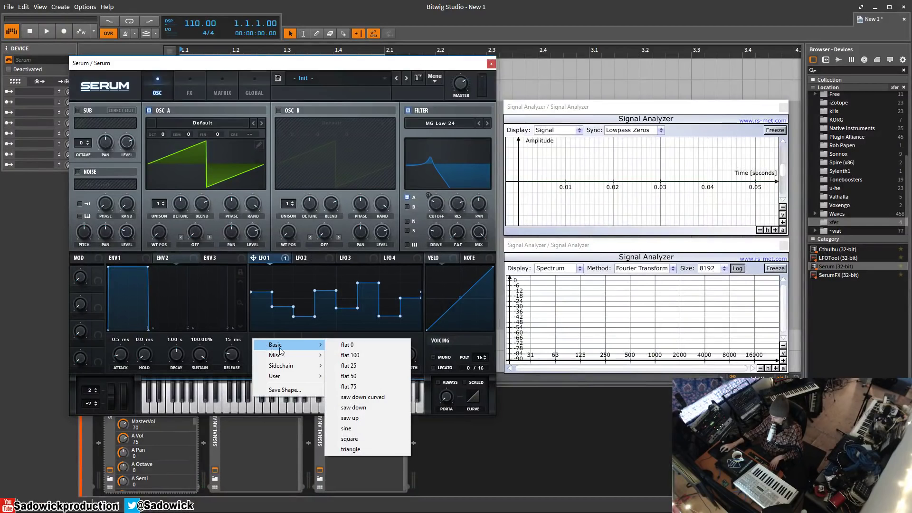
{"action": "left_click", "coordinate": [358, 345]}
{"action": "left_click_drag", "start_coordinate": [317, 307], "coordinate": [337, 268]}
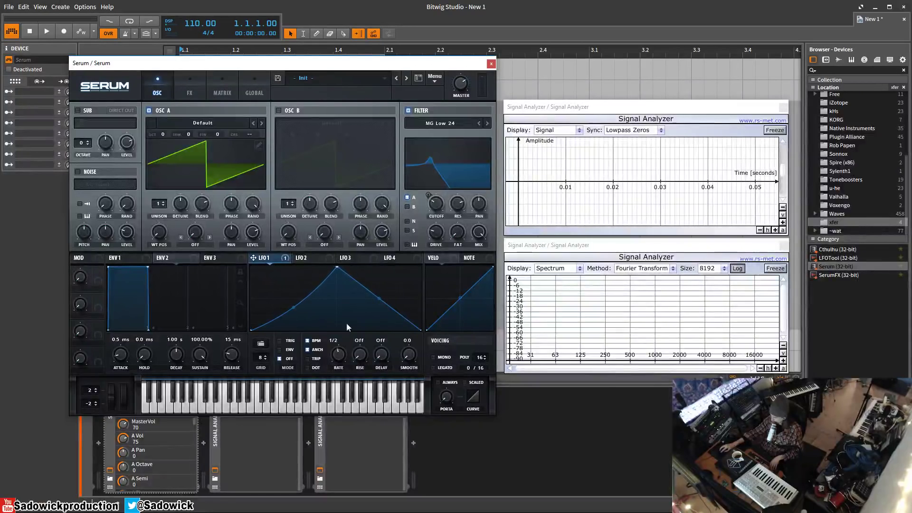
- Unsync LFO1 from tempo, set it to retrigger, pull the peak into a falling slope, rate 0.05 Hz
{"action": "left_click", "coordinate": [307, 340]}
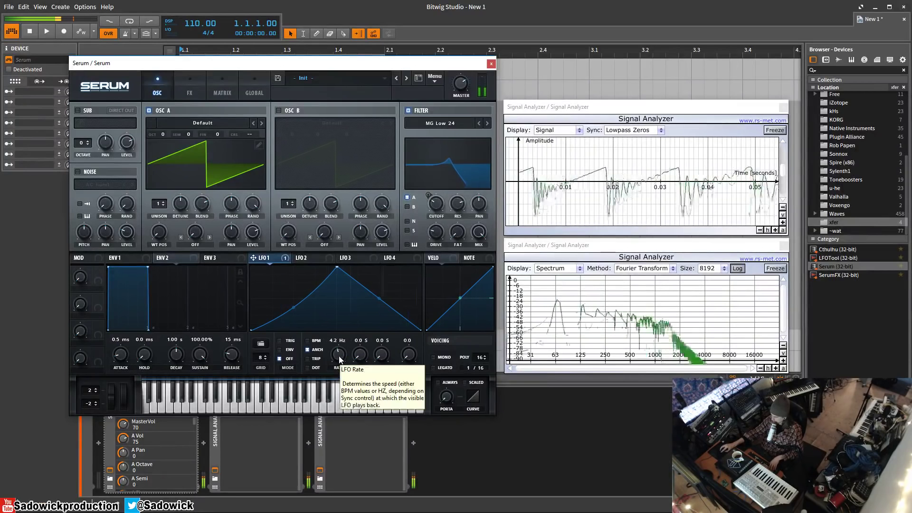
{"action": "left_click_drag", "start_coordinate": [339, 355], "coordinate": [346, 417]}
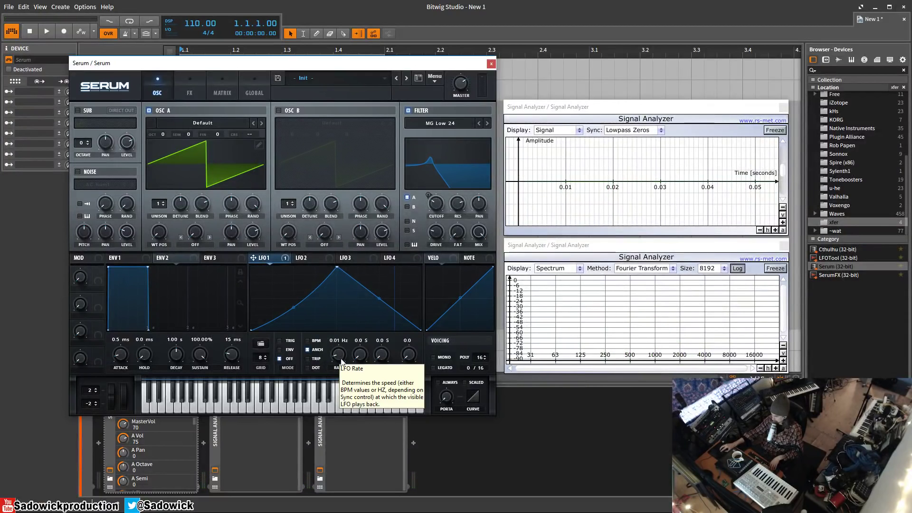
{"action": "left_click_drag", "start_coordinate": [340, 360], "coordinate": [340, 350]}
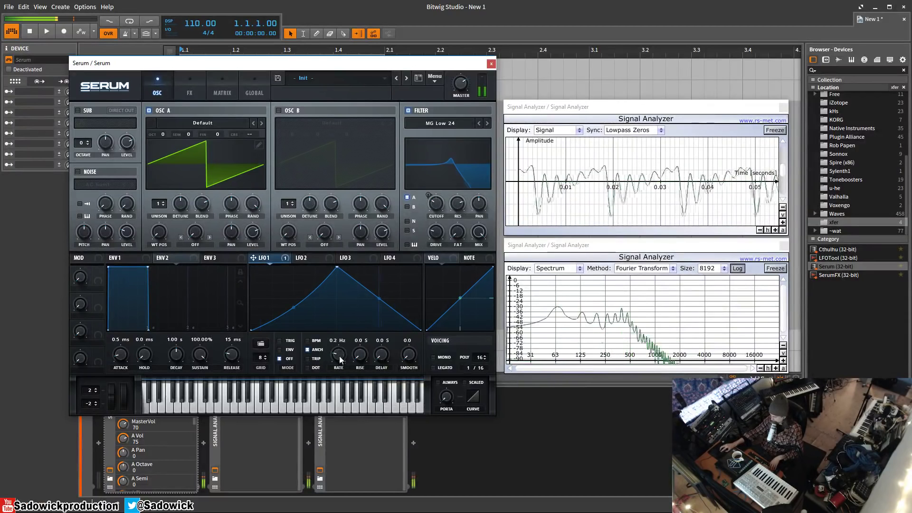
{"action": "left_click_drag", "start_coordinate": [340, 361], "coordinate": [335, 346]}
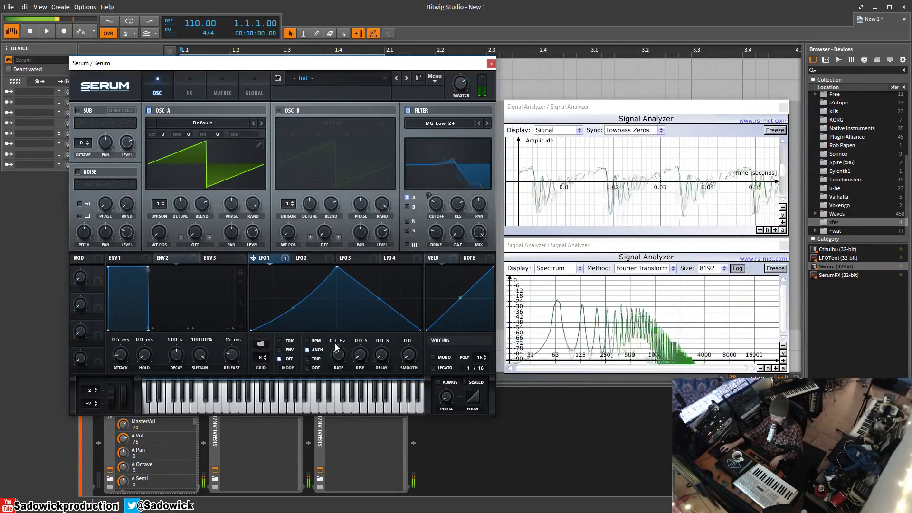
{"action": "left_click", "coordinate": [279, 339]}
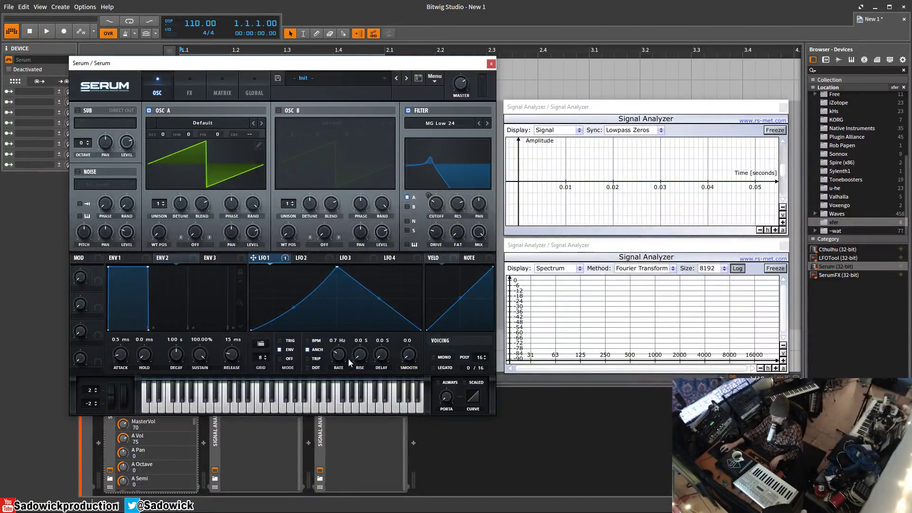
{"action": "left_click_drag", "start_coordinate": [336, 270], "coordinate": [336, 306]}
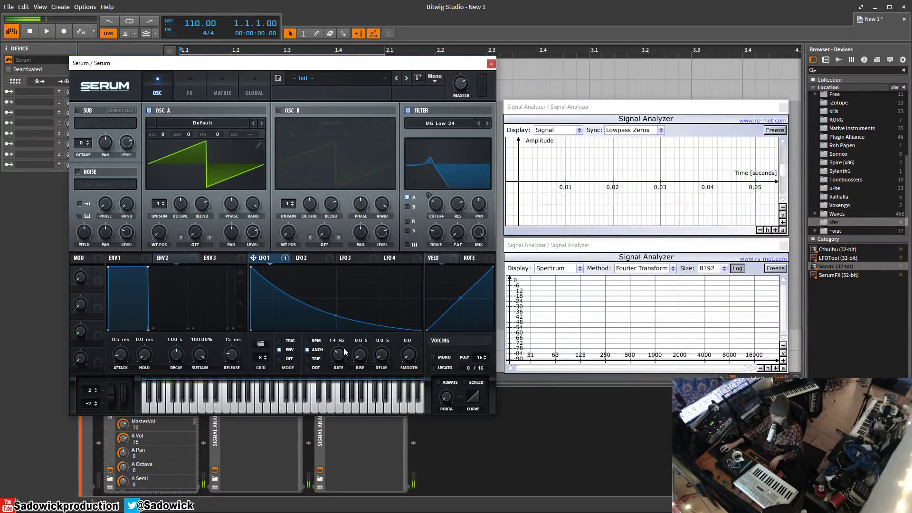
{"action": "left_click_drag", "start_coordinate": [338, 355], "coordinate": [341, 369]}
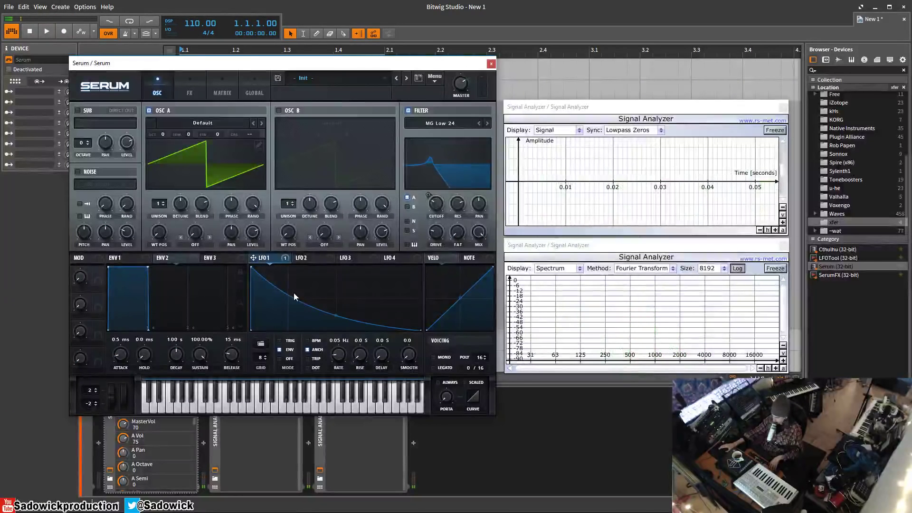
- Re-enable BPM sync, toggle TRIP, set TRIG mode, and adjust the LFO1 rate to 1/16
{"action": "left_click", "coordinate": [307, 341]}
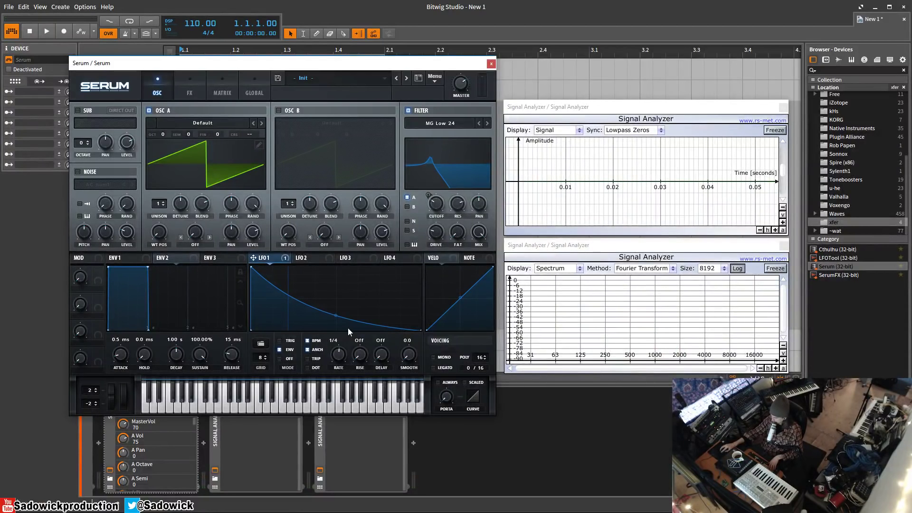
{"action": "left_click", "coordinate": [308, 360]}
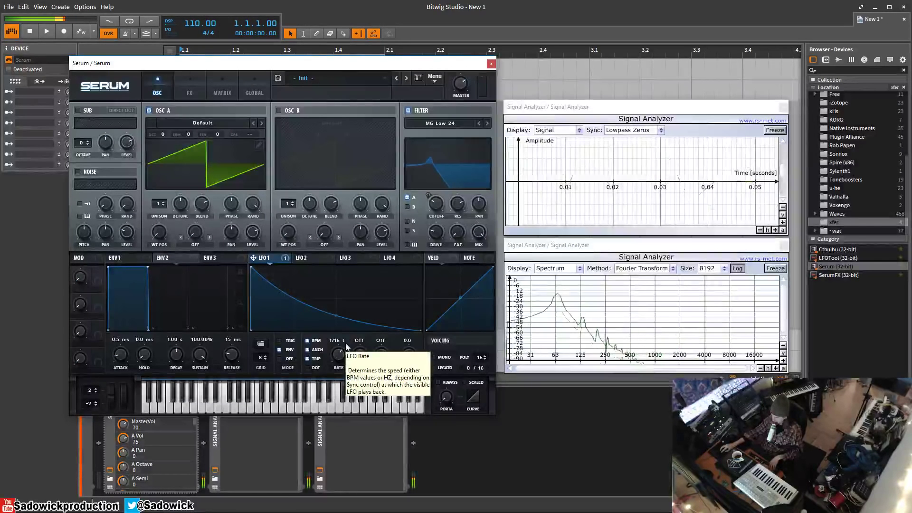
{"action": "left_click", "coordinate": [279, 340]}
{"action": "left_click_drag", "start_coordinate": [341, 364], "coordinate": [340, 355]}
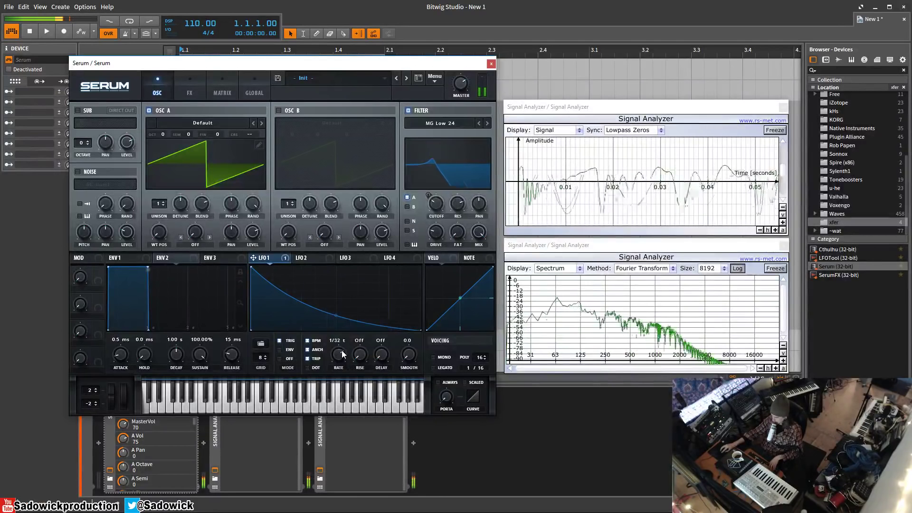
{"action": "left_click_drag", "start_coordinate": [341, 349], "coordinate": [342, 356]}
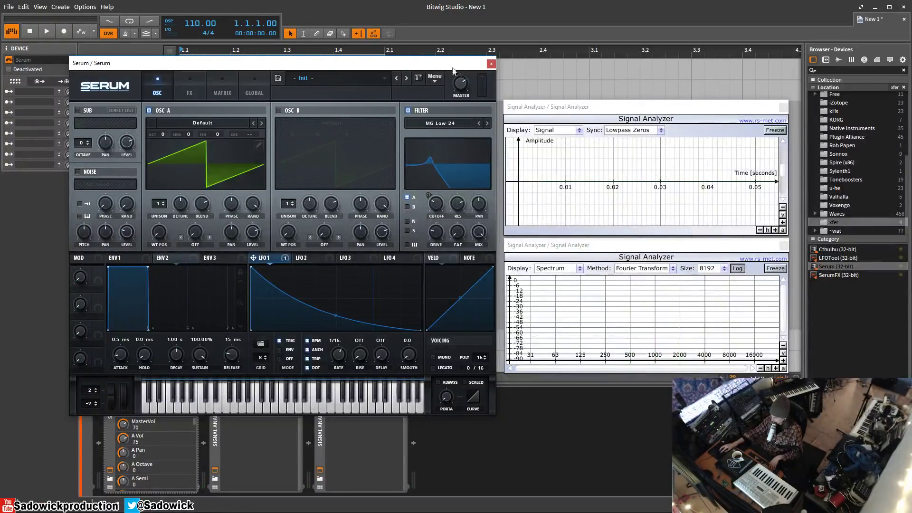
- Reset Serum to init, route LFO1 to an oscillator A control, and lengthen LFO 1 rise to 2.8 s
{"action": "left_click", "coordinate": [435, 77]}
{"action": "left_click", "coordinate": [463, 129]}
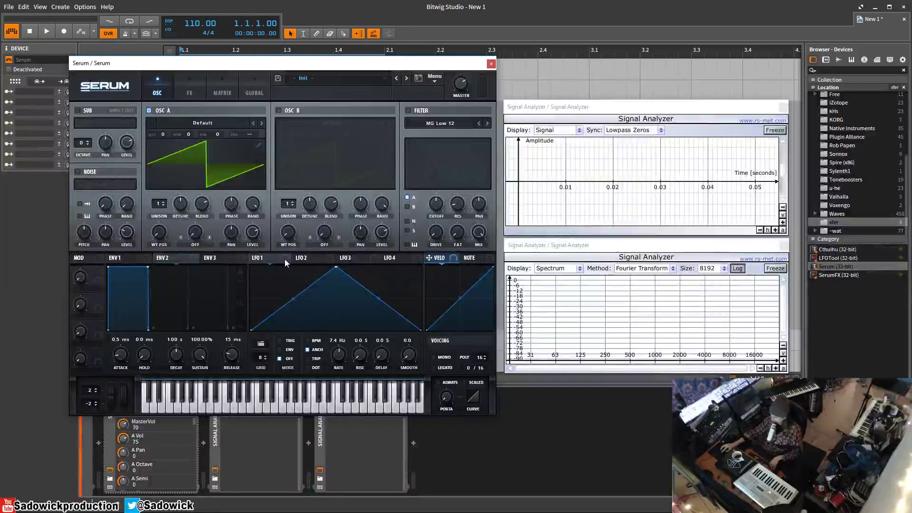
{"action": "left_click_drag", "start_coordinate": [285, 260], "coordinate": [264, 158]}
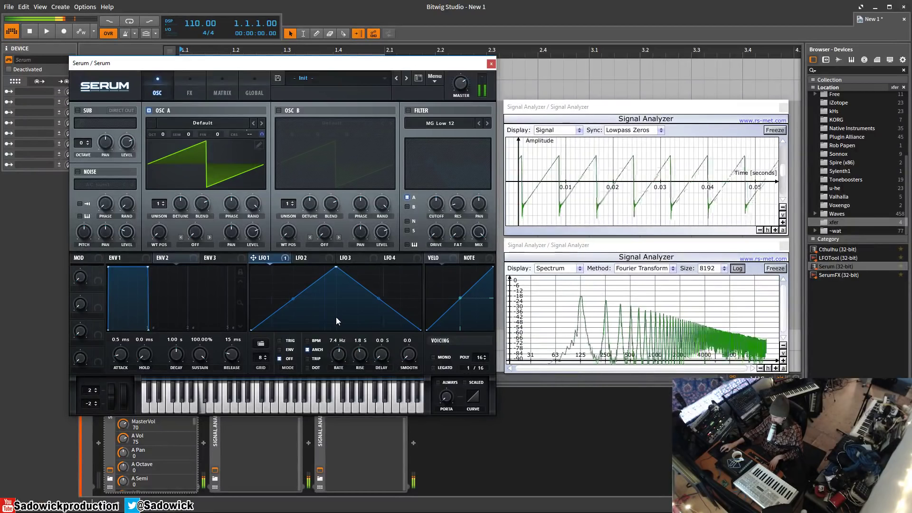
{"action": "left_click_drag", "start_coordinate": [363, 359], "coordinate": [363, 349]}
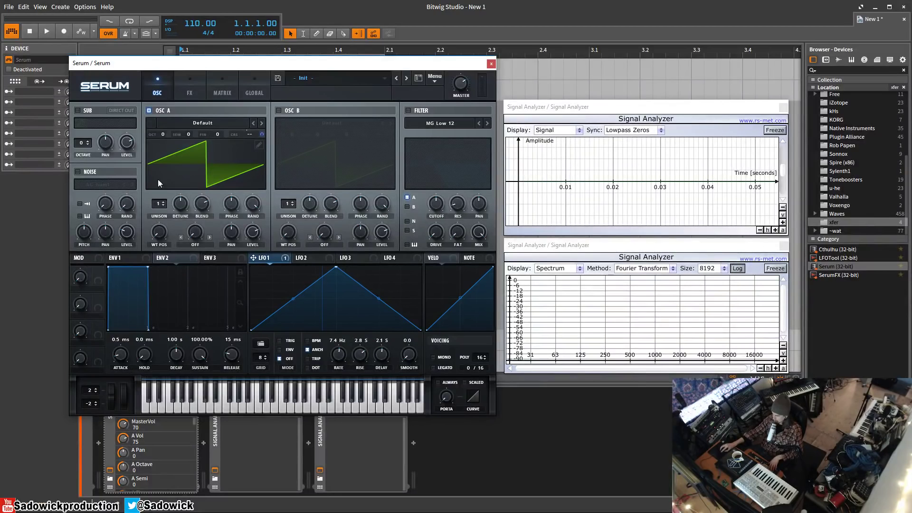
- Return oscillator A unison to 1 voice and cut LFO 1's rise to 0.0 s
{"action": "left_click_drag", "start_coordinate": [160, 207], "coordinate": [200, 202]}
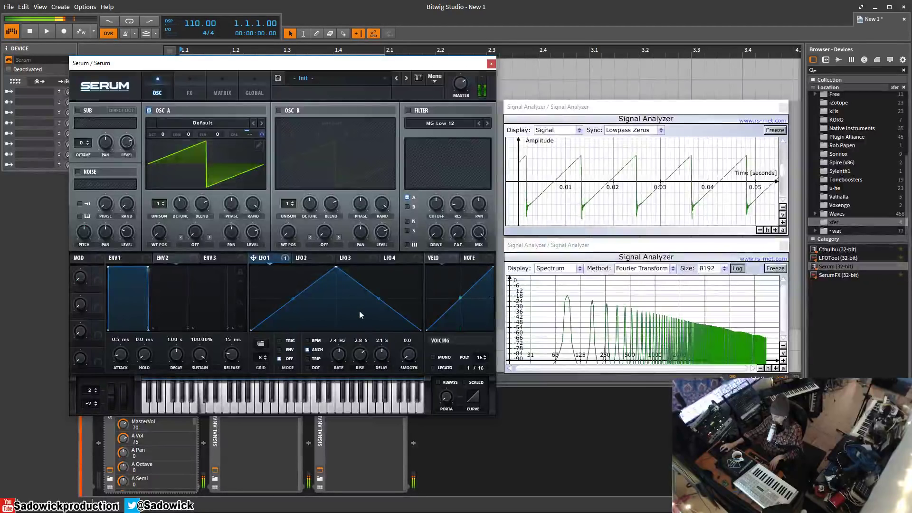
{"action": "left_click_drag", "start_coordinate": [360, 354], "coordinate": [379, 353]}
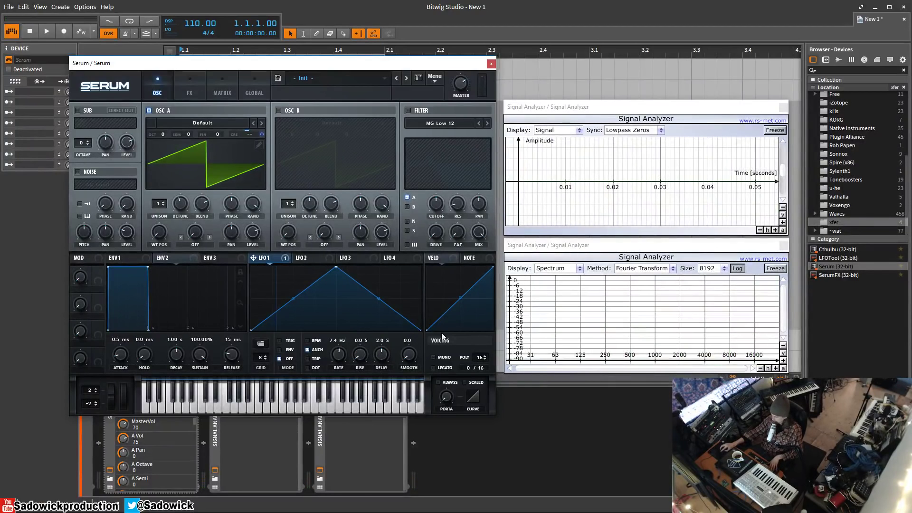
- Reset the patch to init, switch the filter on, and raise its cutoff
{"action": "left_click", "coordinate": [434, 78]}
{"action": "left_click", "coordinate": [446, 129]}
{"action": "left_click", "coordinate": [407, 110]}
{"action": "mouse_move", "coordinate": [438, 202]}
{"action": "left_mouse_down"}
{"action": "mouse_move", "coordinate": [438, 190]}
{"action": "mouse_move", "coordinate": [436, 204]}
{"action": "left_mouse_up"}
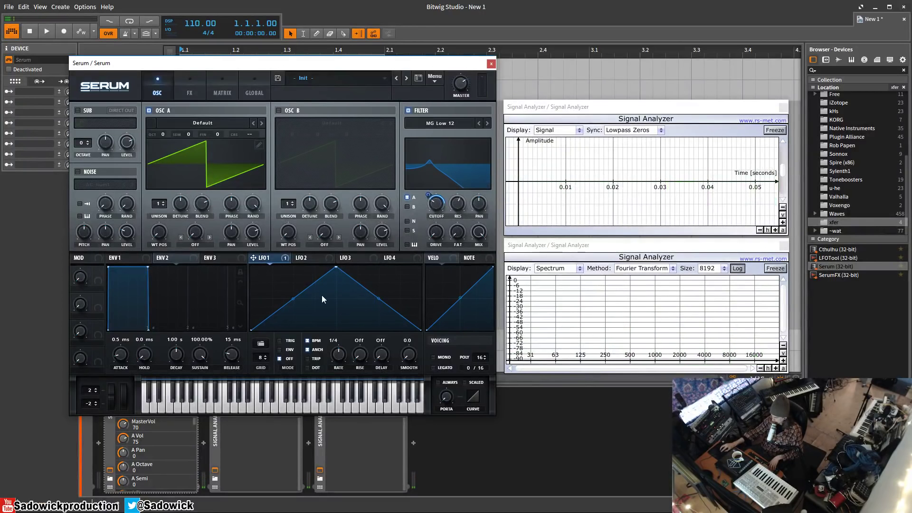
- Draw a stepped, ramping pattern across both halves of the LFO 1 graph
{"action": "left_click_drag", "start_coordinate": [264, 288], "coordinate": [294, 300]}
{"action": "left_click", "coordinate": [308, 257]}
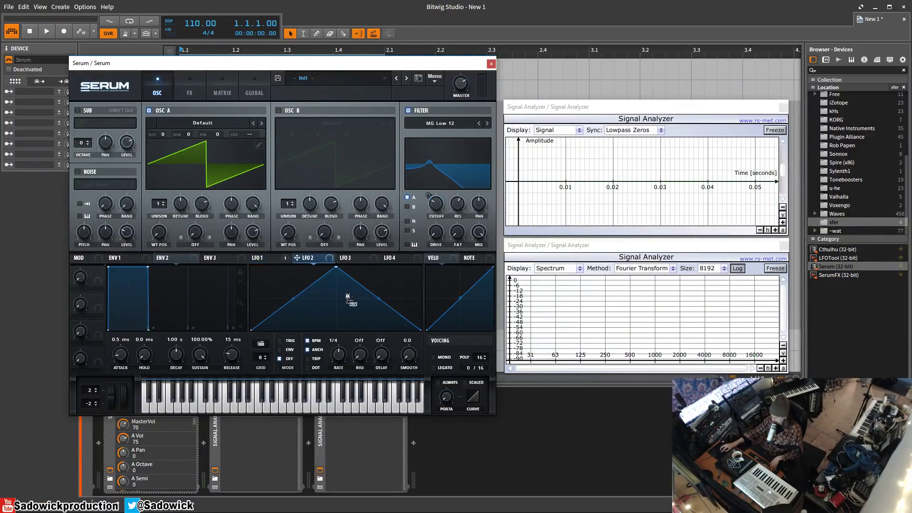
{"action": "left_click", "coordinate": [264, 258]}
{"action": "mouse_move", "coordinate": [343, 311]}
{"action": "left_mouse_down"}
{"action": "mouse_move", "coordinate": [384, 284]}
{"action": "mouse_move", "coordinate": [418, 295]}
{"action": "left_mouse_up"}
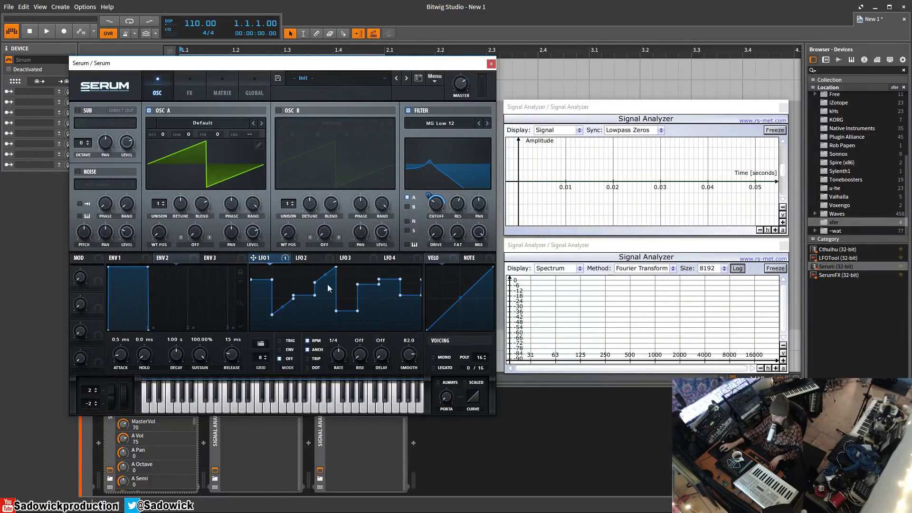
- Set LFO 2 as LFO 1's rate mod source and pull LFO 2's triangle peak down to a shallow hump
{"action": "left_click", "coordinate": [301, 258]}
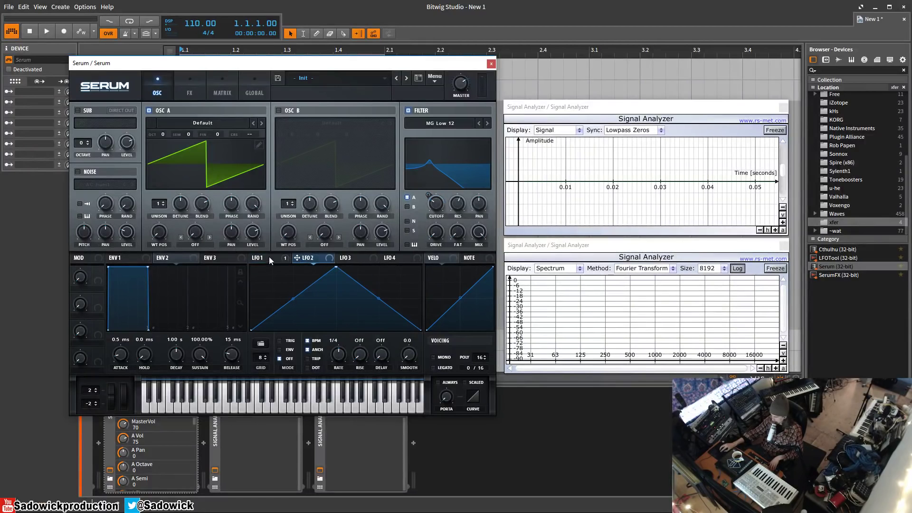
{"action": "left_click", "coordinate": [268, 257]}
{"action": "left_click", "coordinate": [313, 256]}
{"action": "left_click", "coordinate": [266, 258]}
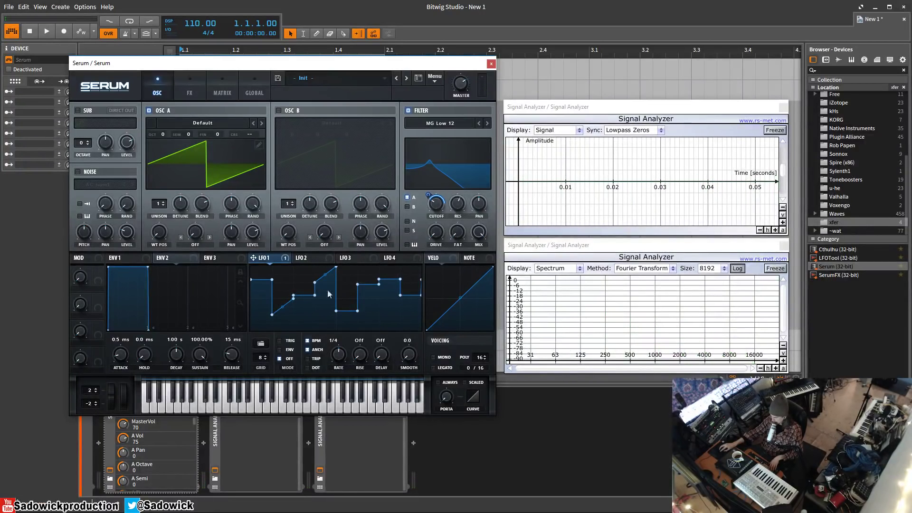
{"action": "right_click", "coordinate": [338, 355]}
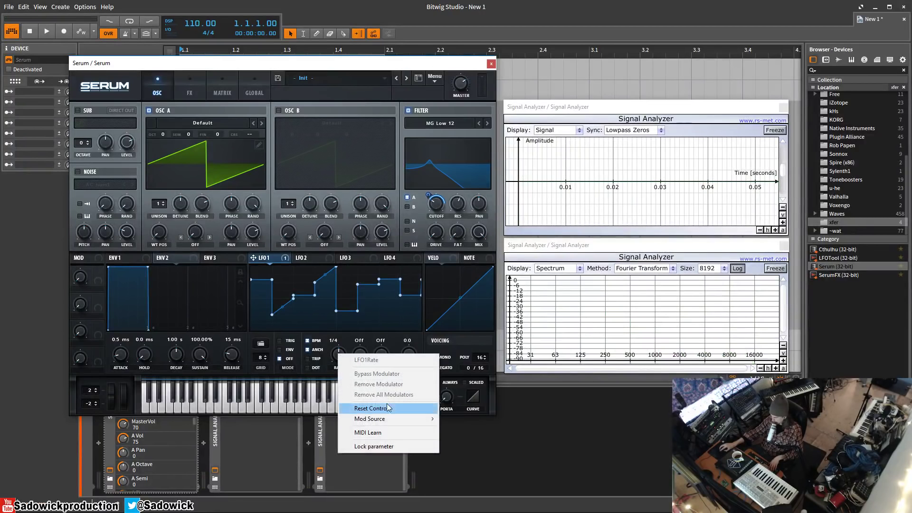
{"action": "mouse_move", "coordinate": [389, 418]}
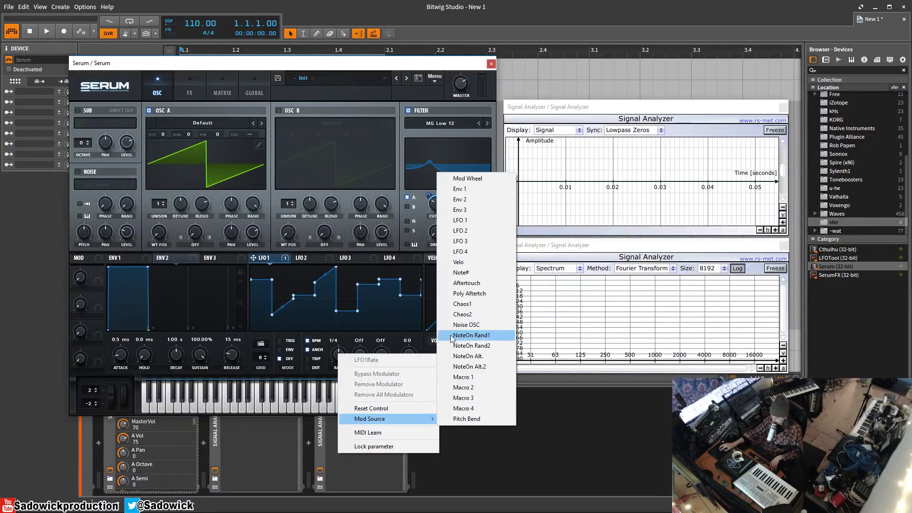
{"action": "left_click", "coordinate": [480, 231]}
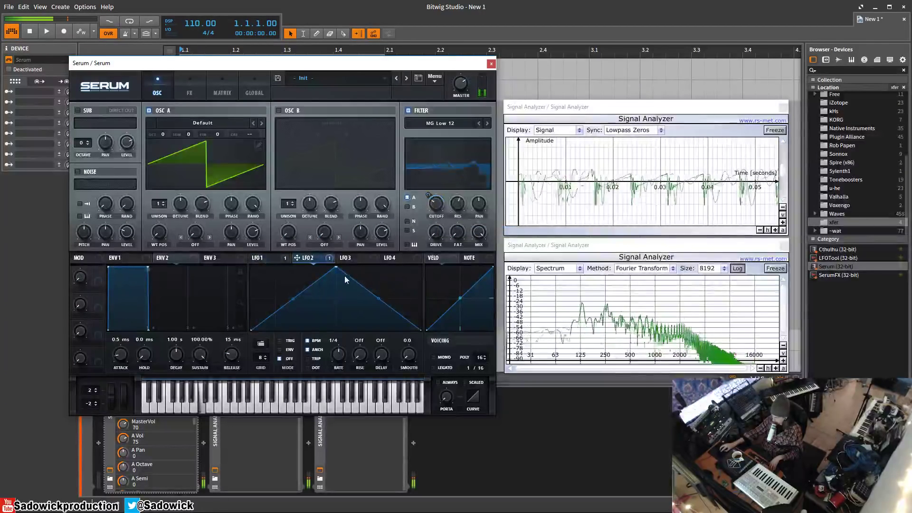
{"action": "left_click_drag", "start_coordinate": [336, 268], "coordinate": [337, 308]}
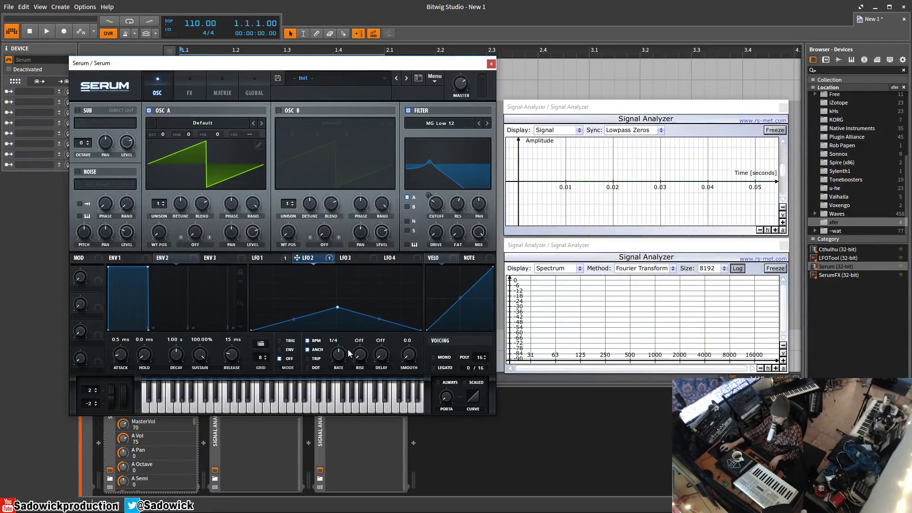
- Route ENV 2 to filter cutoff with 783 ms decay and 0% sustain, then show the Matrix
{"action": "left_click", "coordinate": [264, 258]}
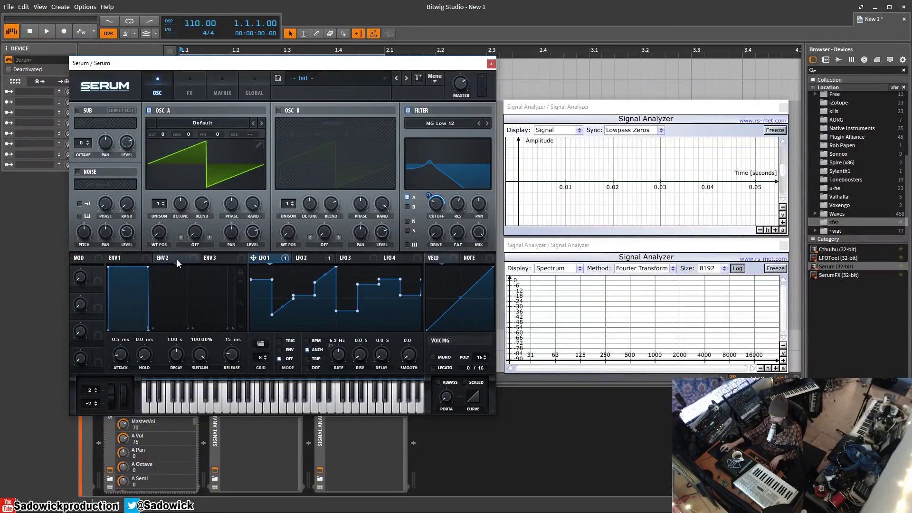
{"action": "left_click_drag", "start_coordinate": [193, 261], "coordinate": [430, 197]}
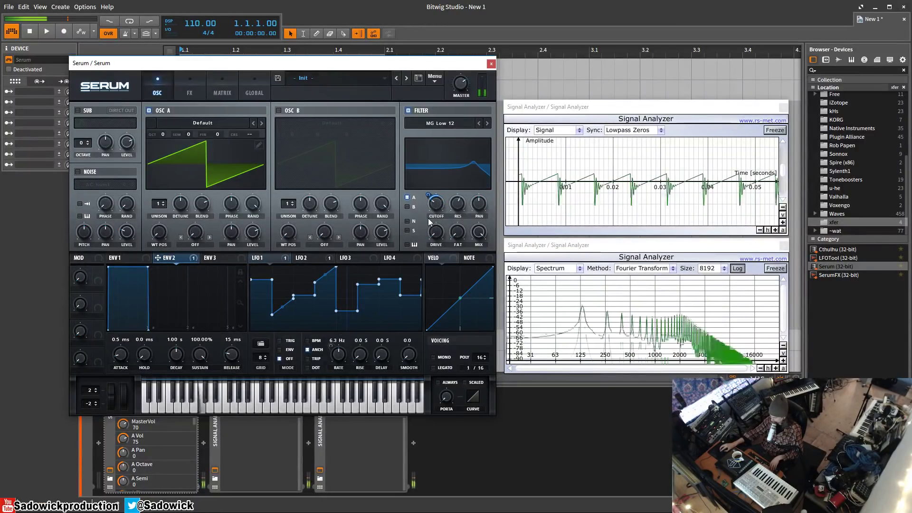
{"action": "left_click_drag", "start_coordinate": [148, 267], "coordinate": [137, 343]}
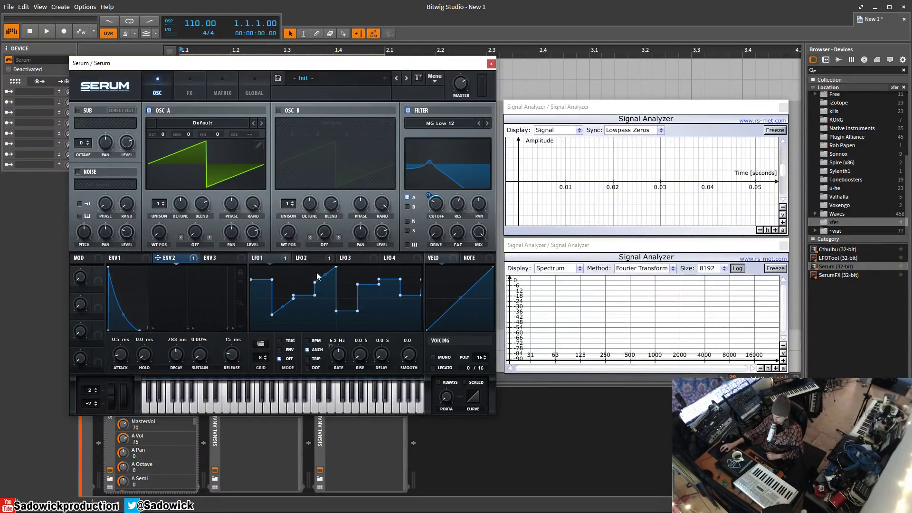
{"action": "left_click", "coordinate": [218, 89]}
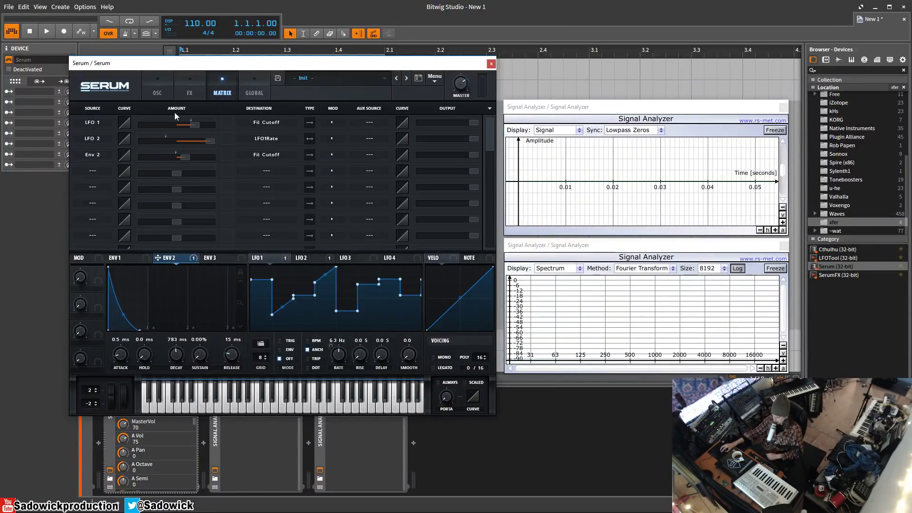
- Inspect the LFO1Rate routing choices in the Matrix, leaving the routing unchanged
{"action": "left_click", "coordinate": [260, 140]}
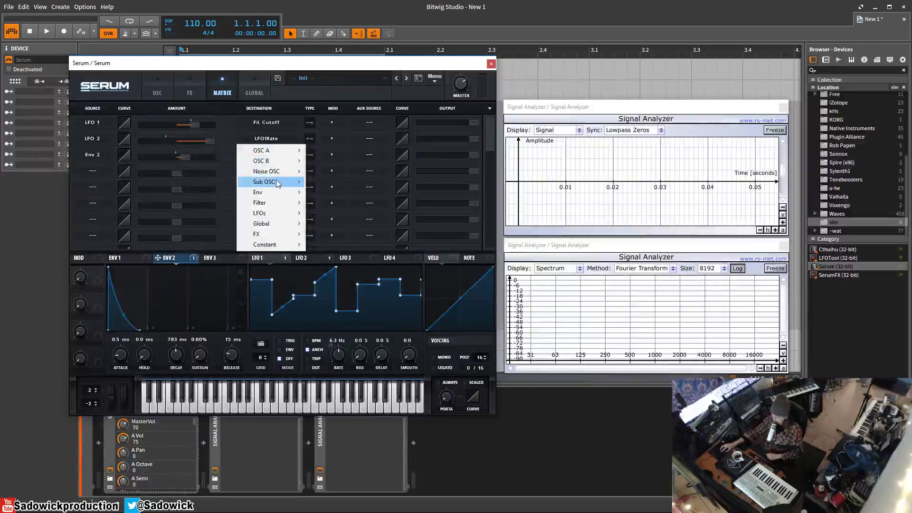
{"action": "left_click", "coordinate": [158, 83]}
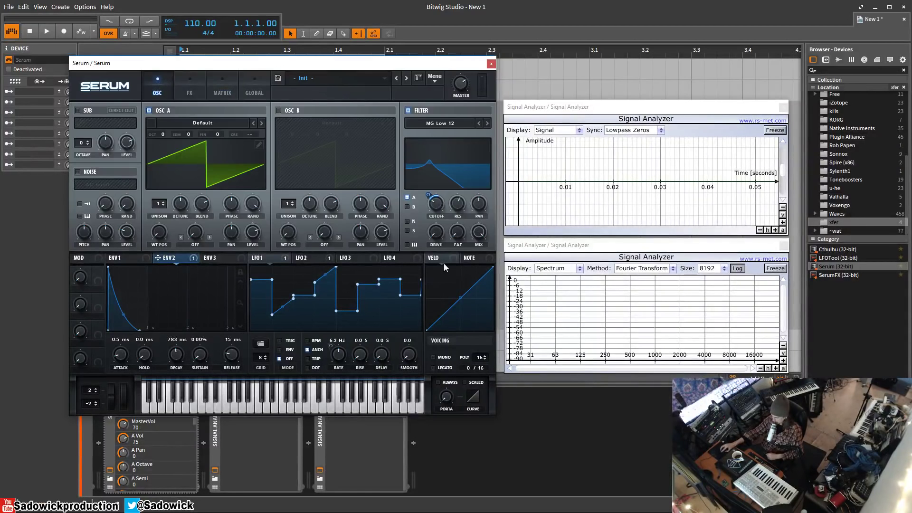
{"action": "left_click", "coordinate": [215, 75]}
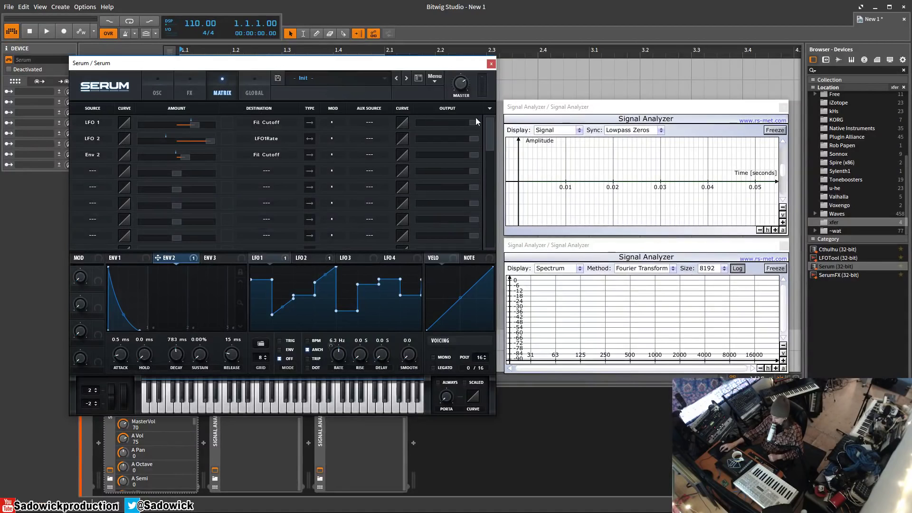
- Increase the Env 2 to filter cutoff amount, then go back to the OSC page
{"action": "mouse_move", "coordinate": [478, 120]}
{"action": "mouse_move", "coordinate": [173, 141]}
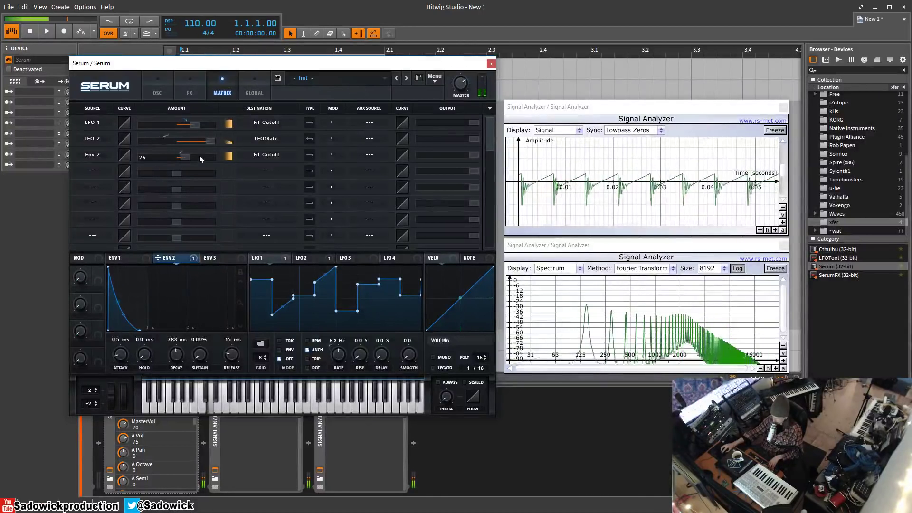
{"action": "mouse_move", "coordinate": [189, 163]}
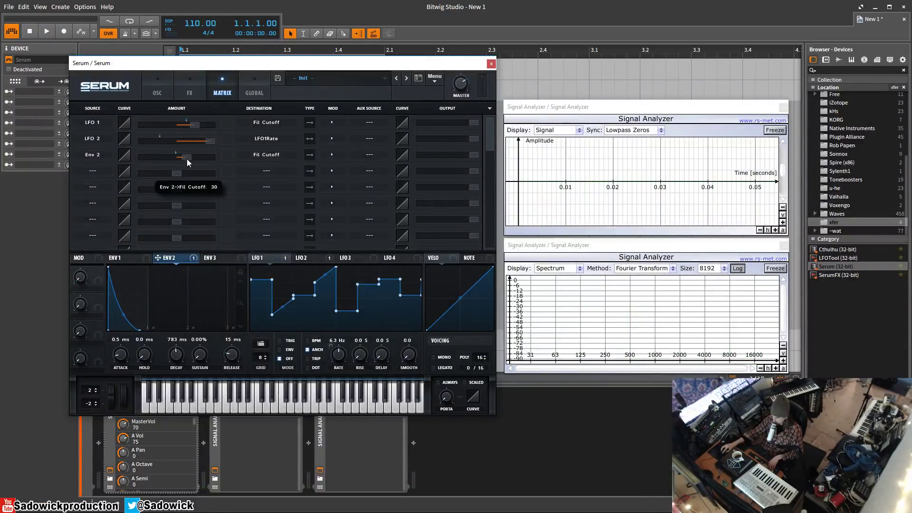
{"action": "left_click_drag", "start_coordinate": [213, 164], "coordinate": [215, 167]}
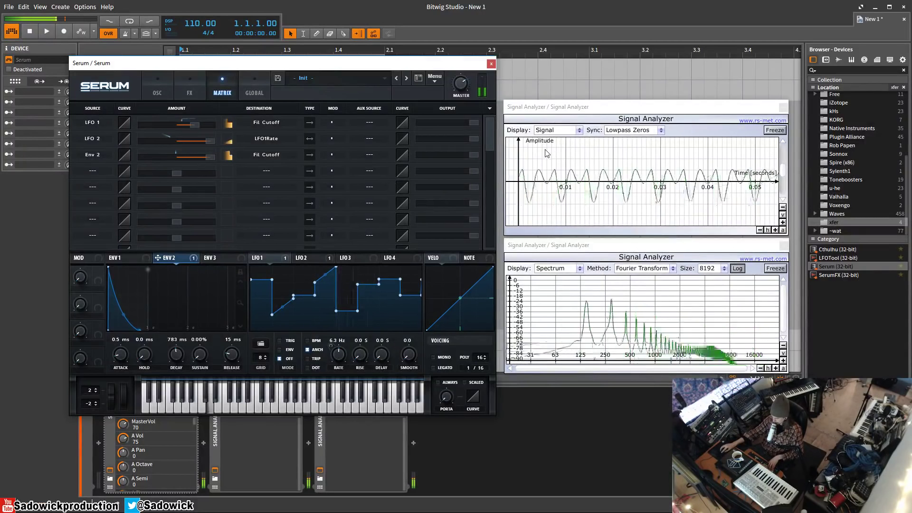
{"action": "left_click", "coordinate": [157, 90]}
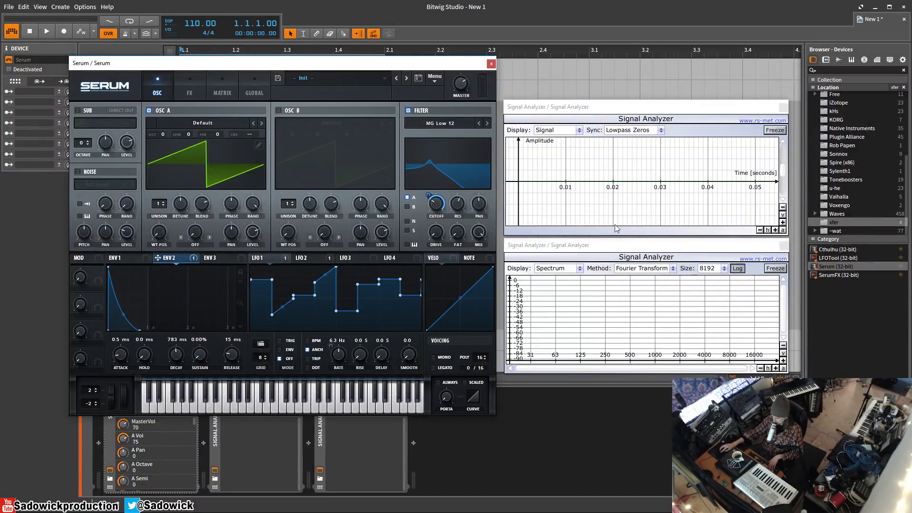
{"action": "left_click", "coordinate": [222, 91]}
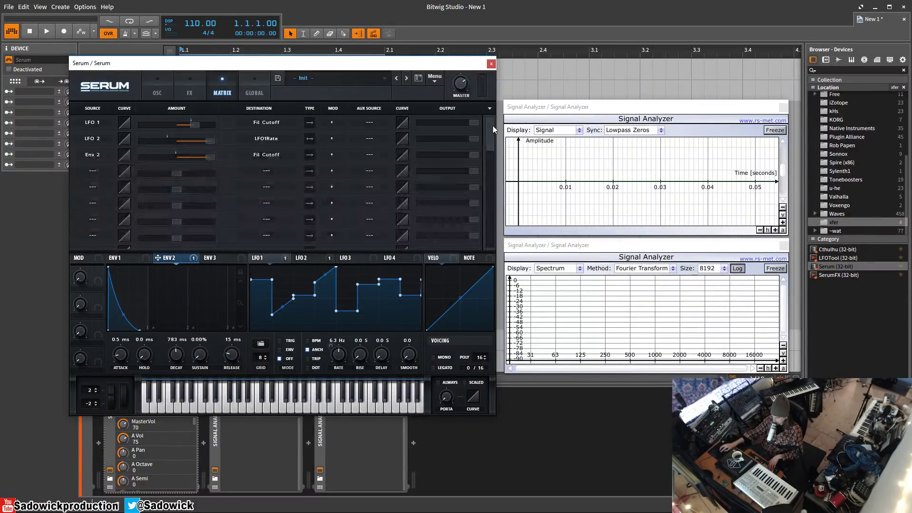
{"action": "left_click", "coordinate": [151, 90]}
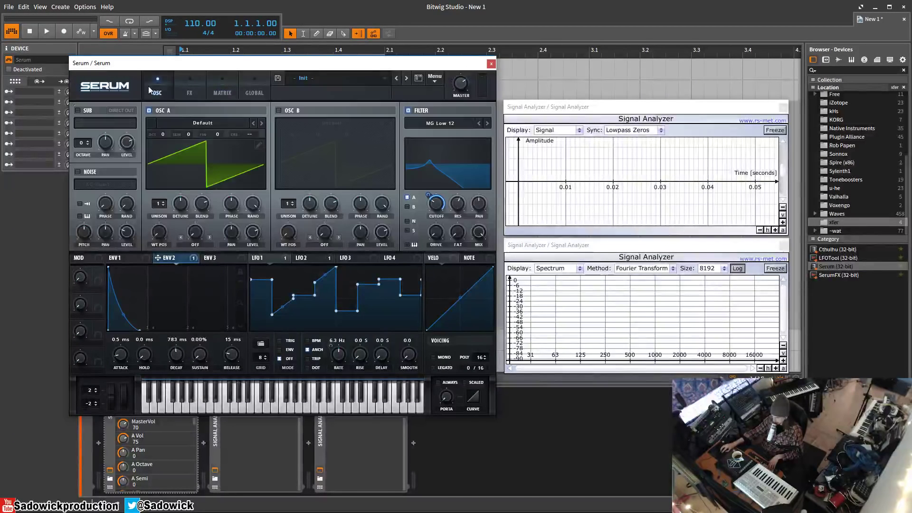